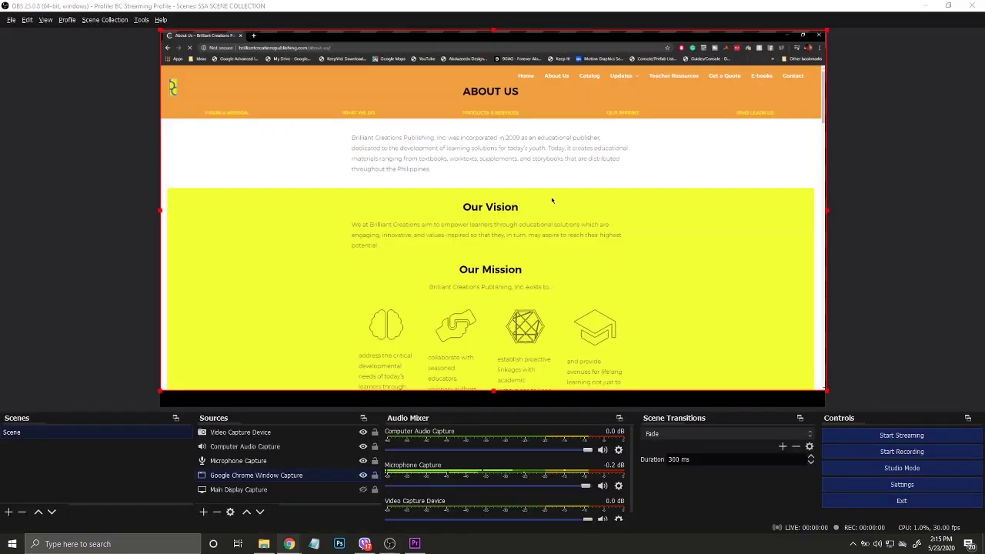
scroll(551, 200, down, 10)
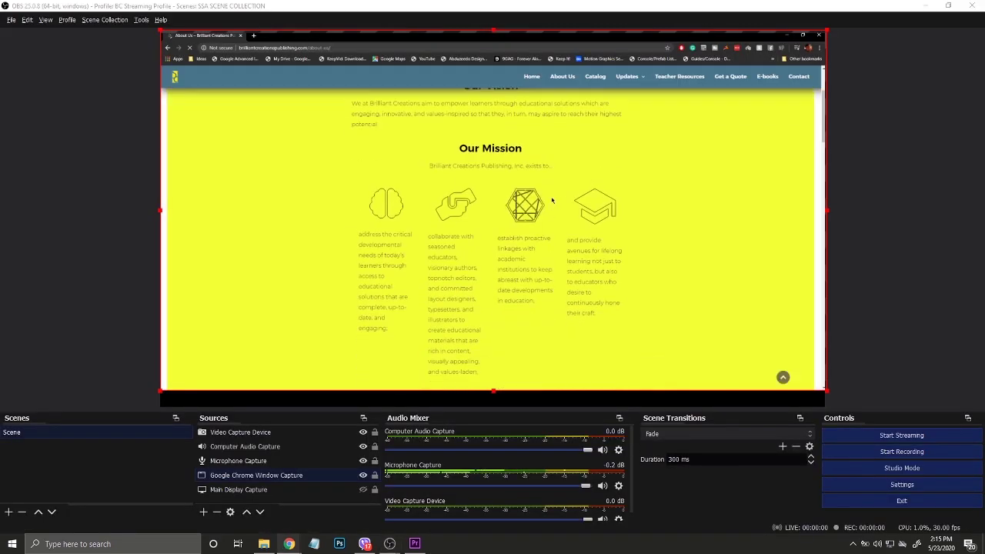
scroll(552, 200, up, 4)
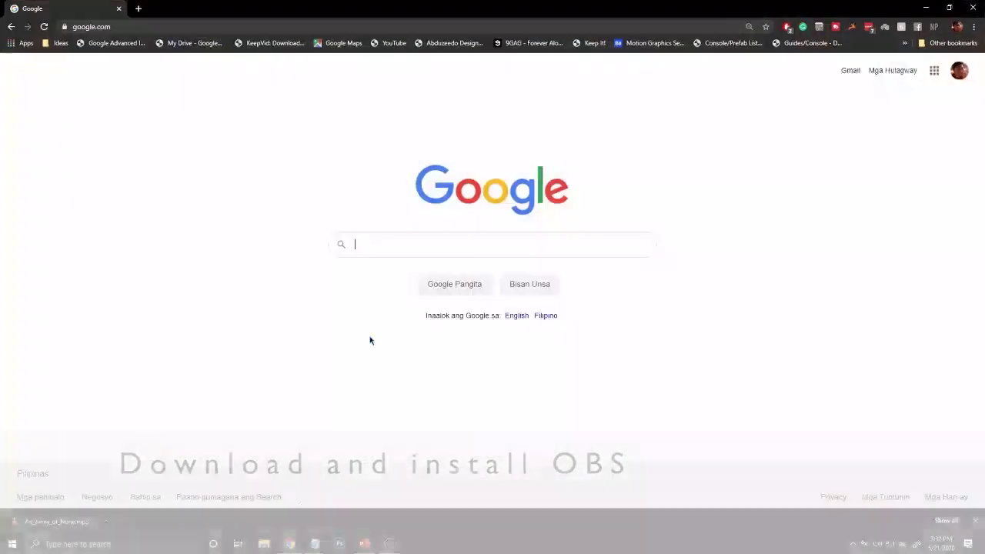
Search Google for "obs" and open the Open Broadcaster Software website from the results.
text(obs)
key(Return)
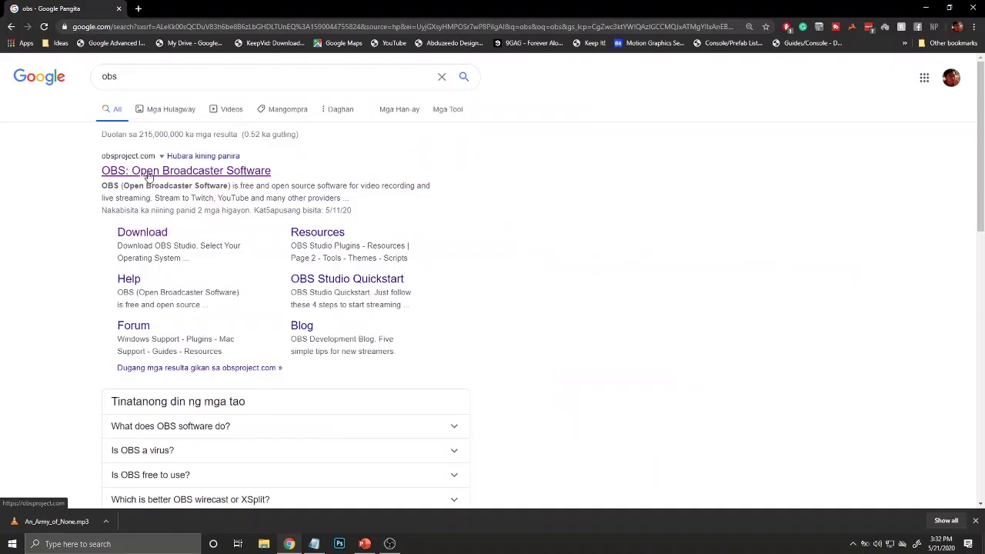
click(148, 172)
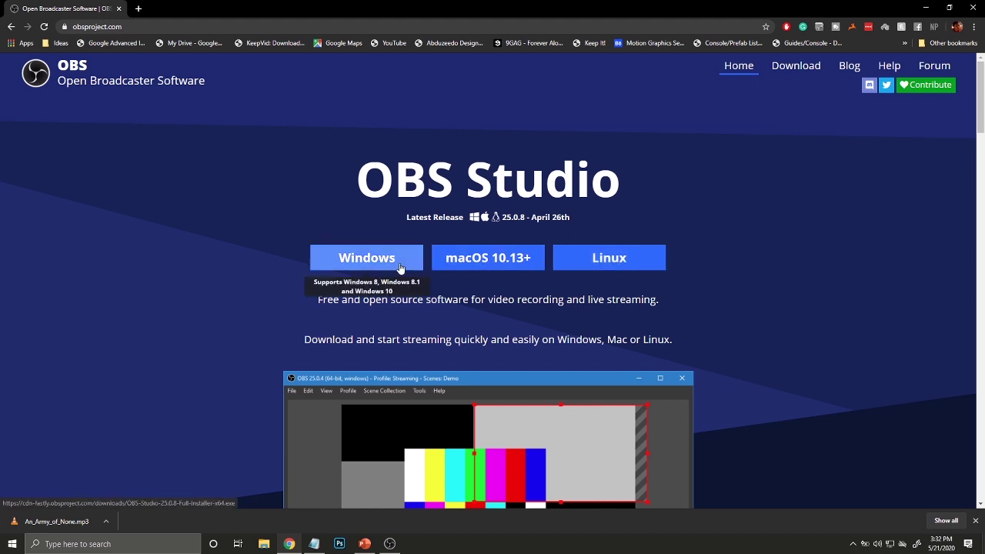
Minimize the browser and launch OBS Studio (64bit).
click(926, 10)
click(6, 541)
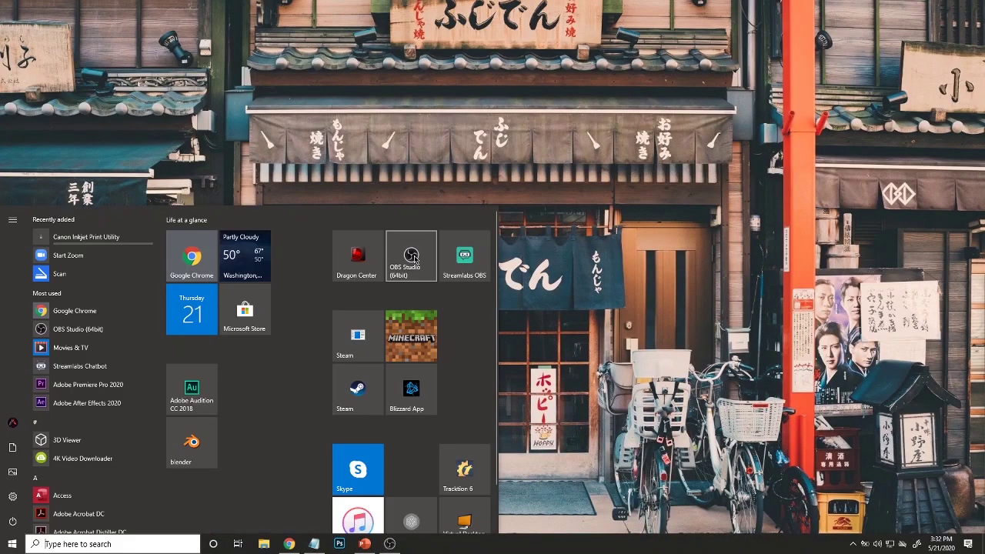
click(421, 279)
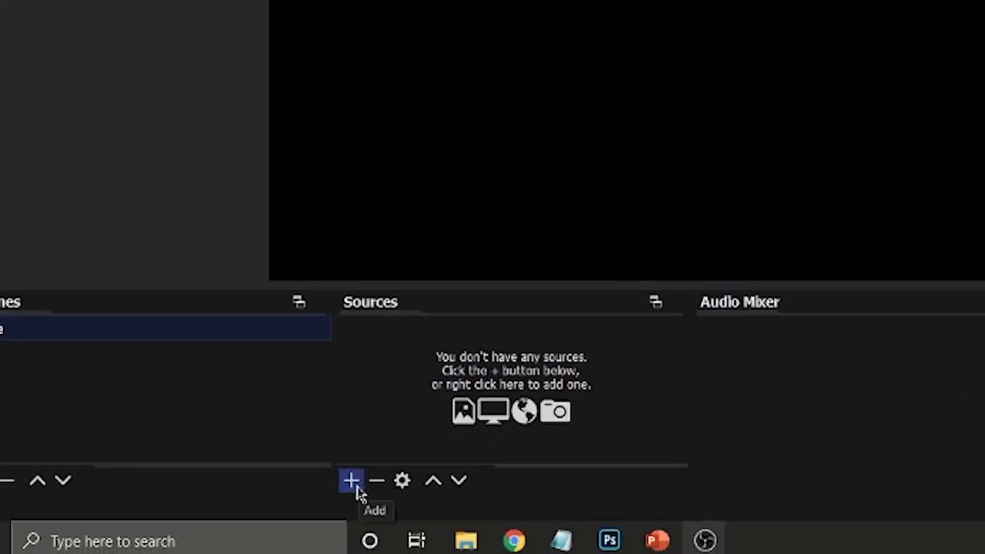
Add a new Video Capture Device source to the scene and name it "Main Camera".
click(352, 481)
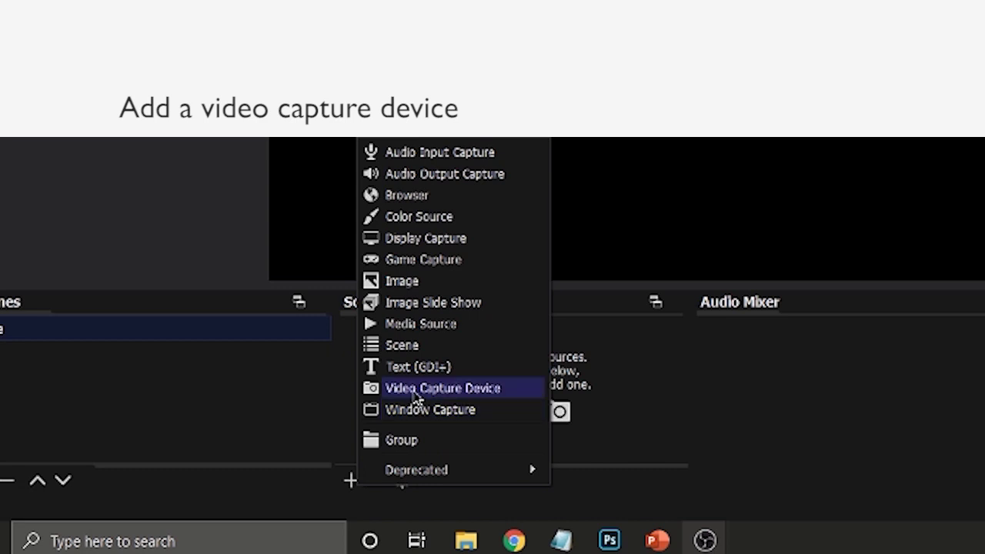
click(416, 390)
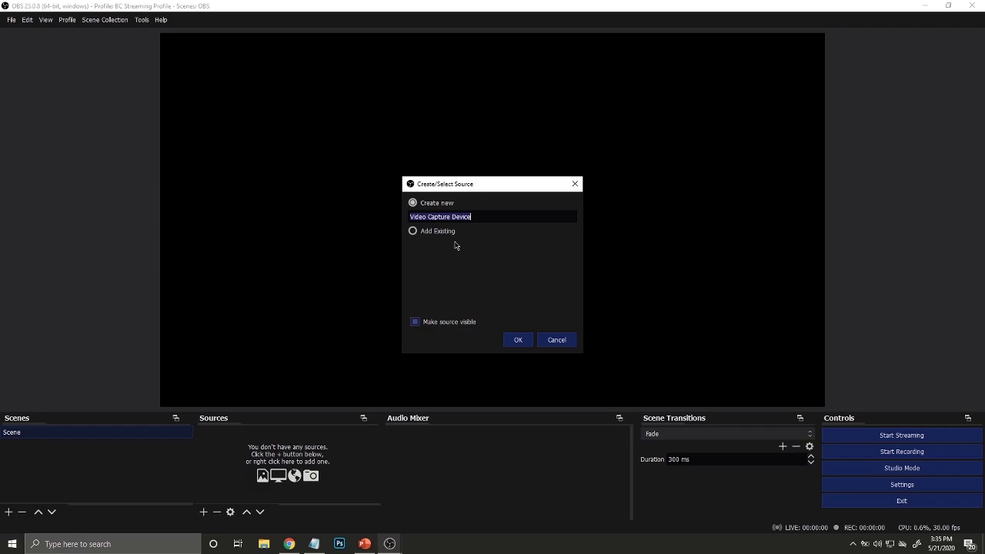
click(450, 232)
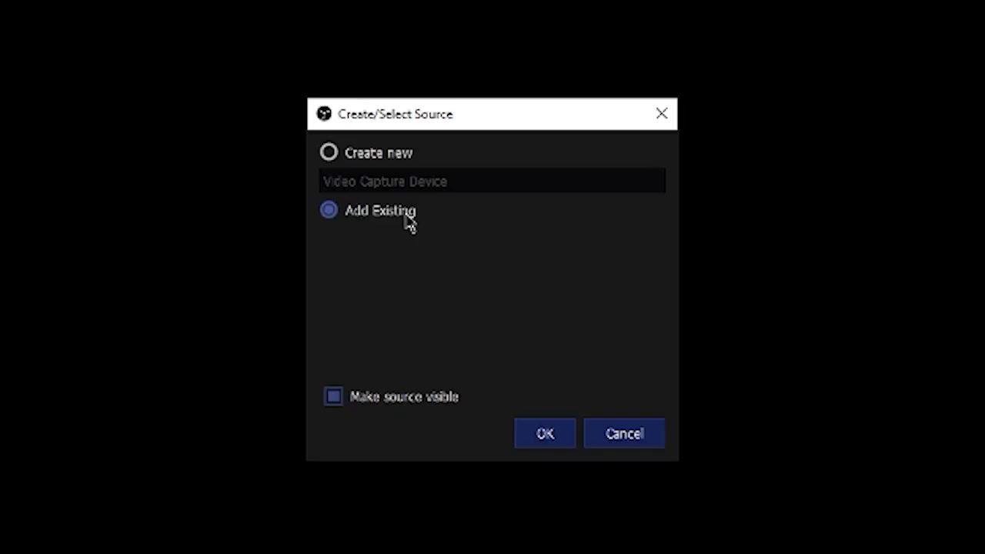
click(442, 204)
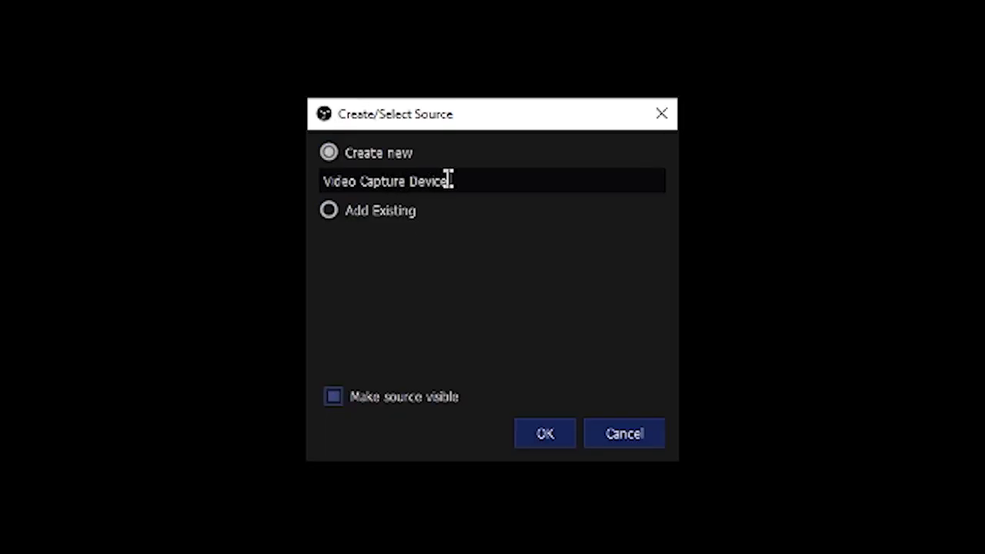
key(Tab)
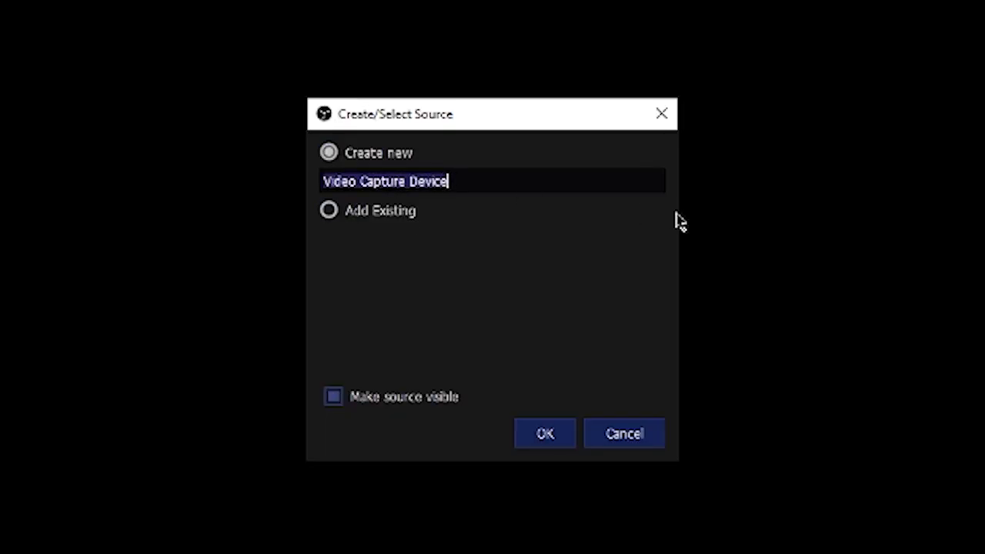
text(Main Camera)
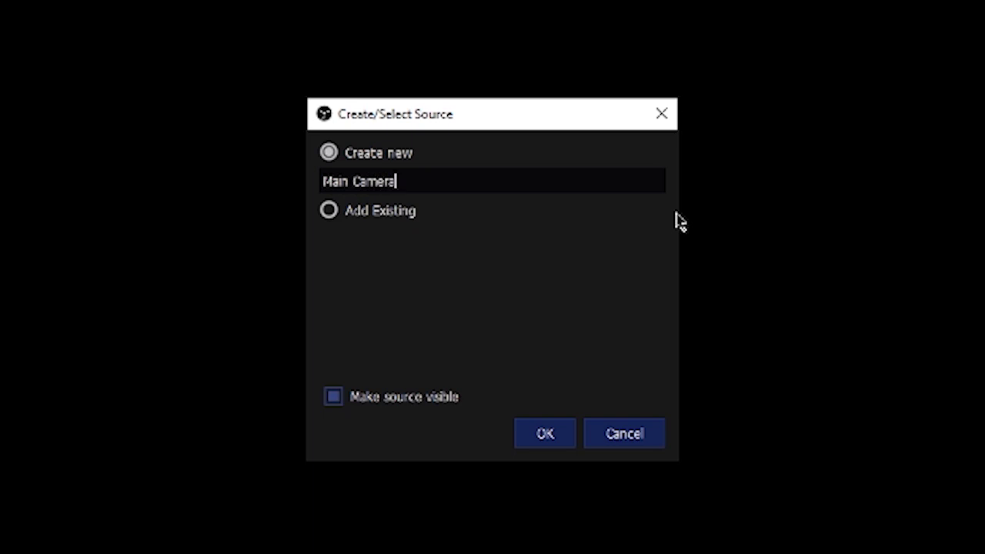
click(558, 428)
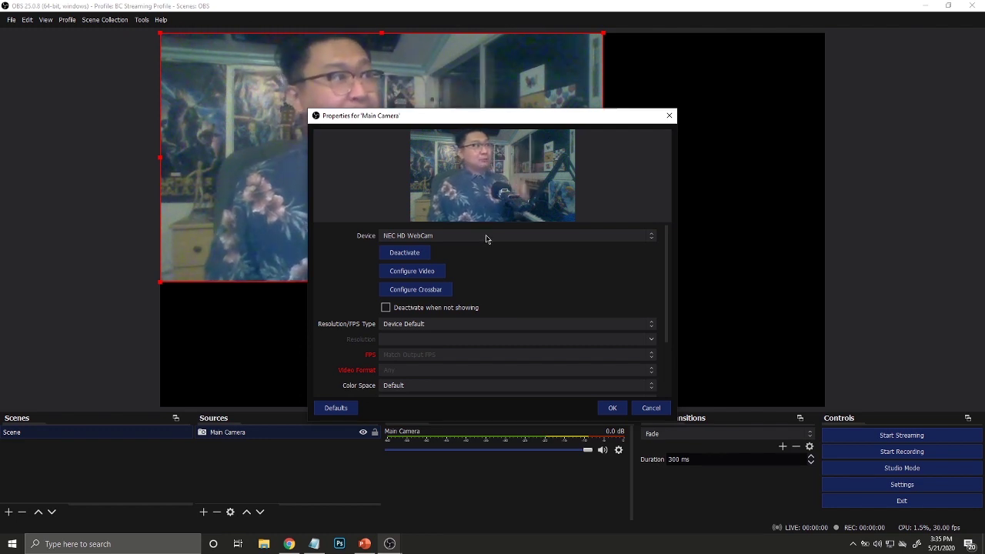
Set the Main Camera source to the c922 Pro Stream Webcam with a custom resolution of 1920x1080.
click(485, 236)
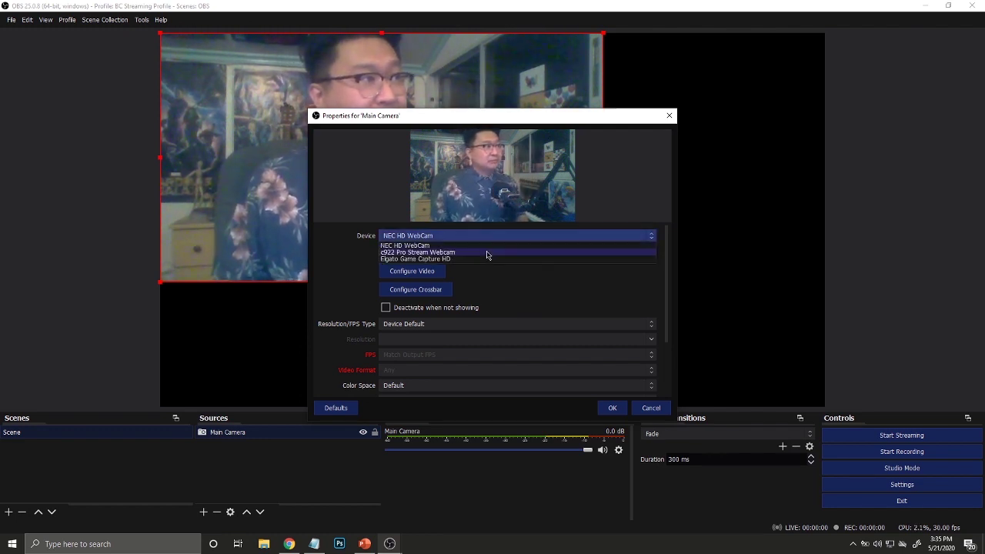
click(486, 253)
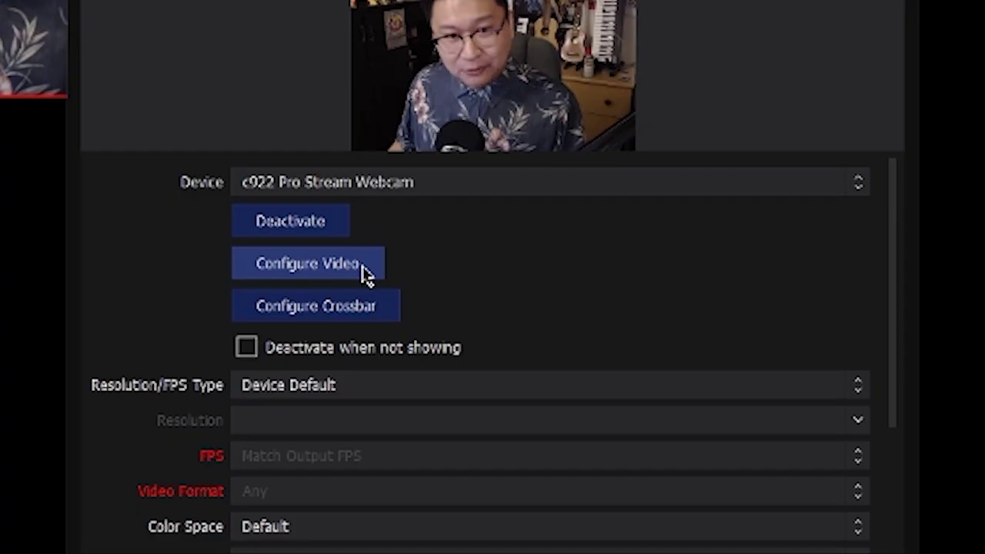
click(480, 383)
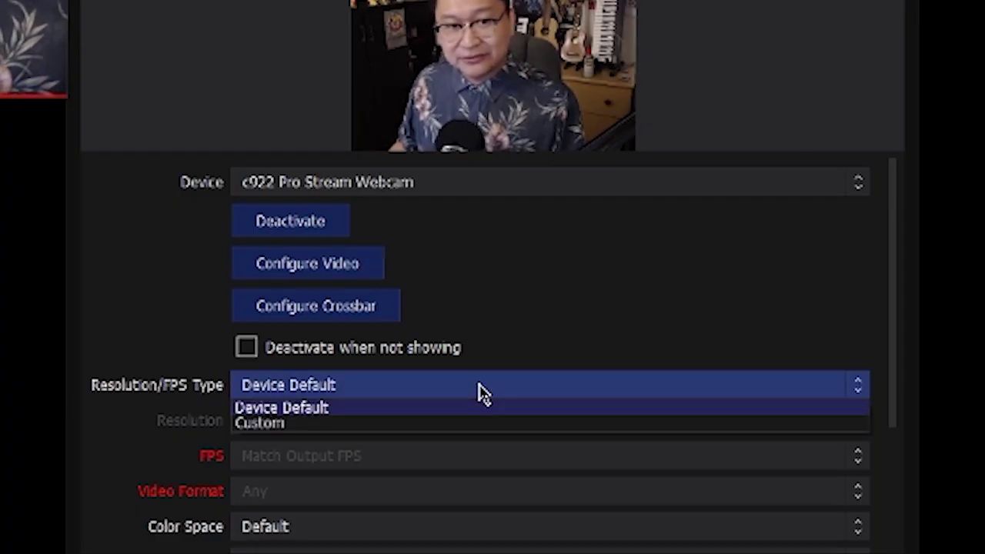
click(393, 423)
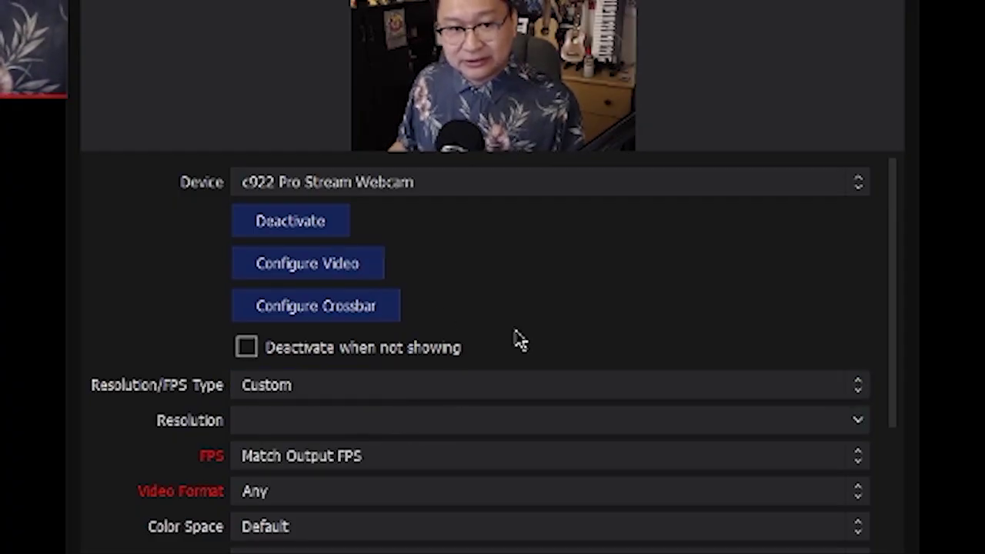
scroll(692, 353, down, 1)
click(857, 365)
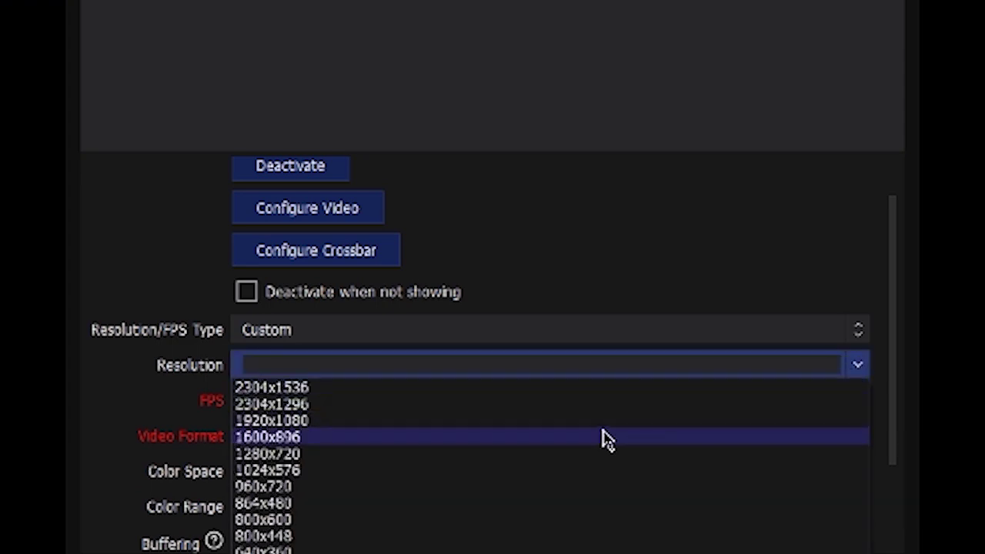
click(613, 430)
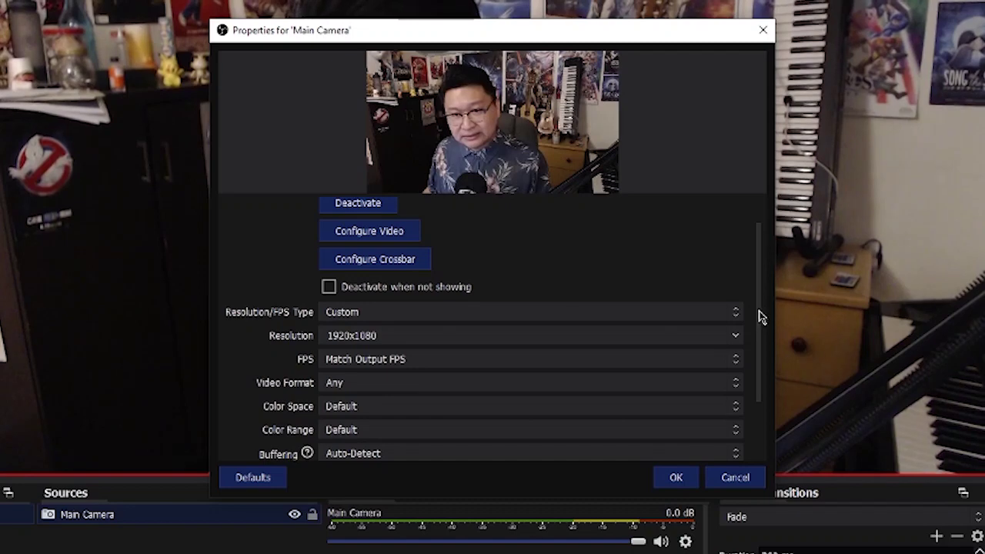
scroll(885, 374, down, 1)
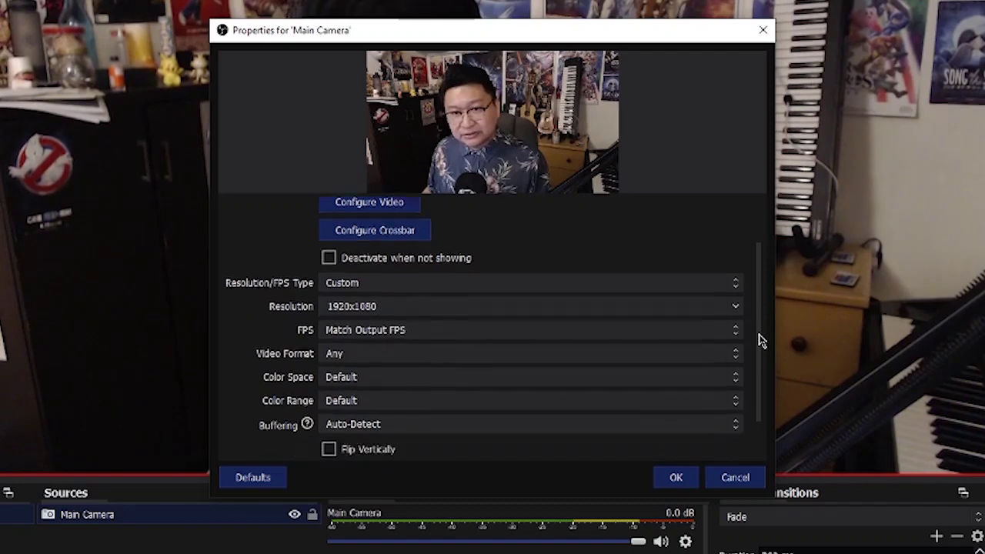
drag(760, 341, 765, 385)
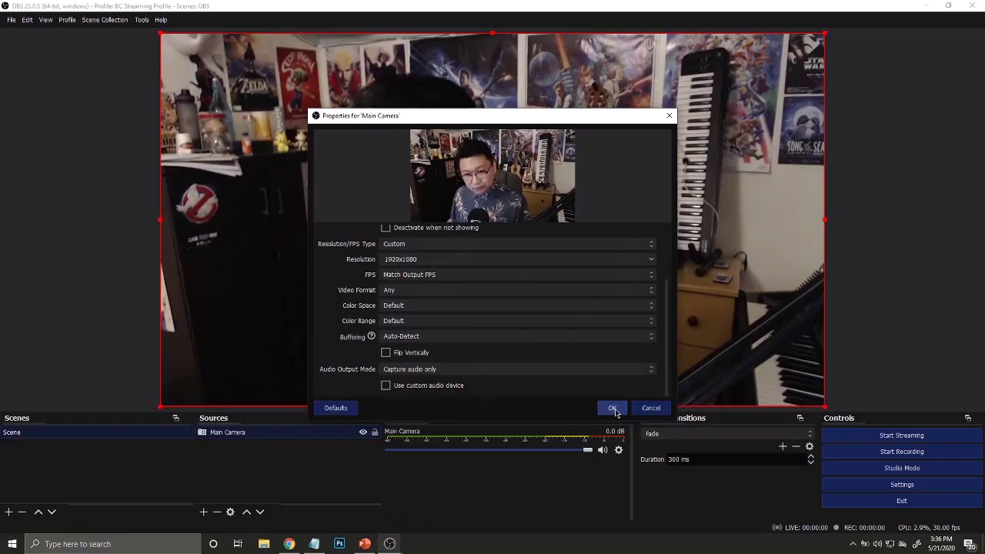
click(613, 409)
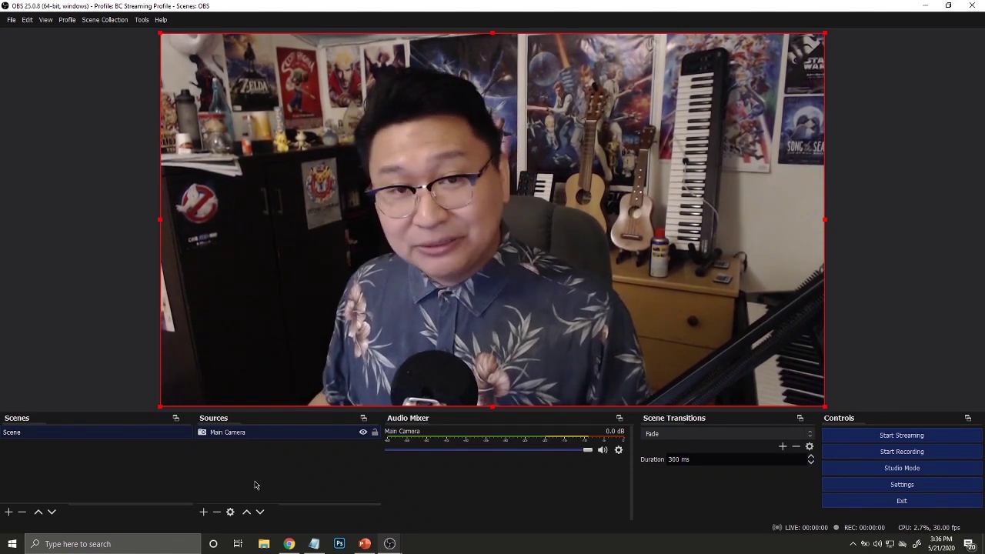
Add a new Audio Input Capture source to the scene, keeping the default source name.
click(204, 512)
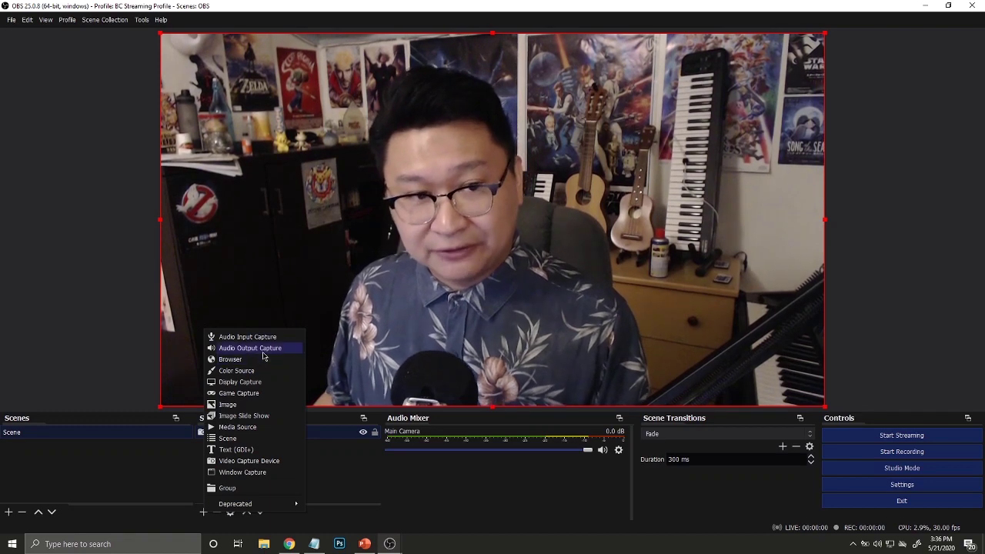
key(Escape)
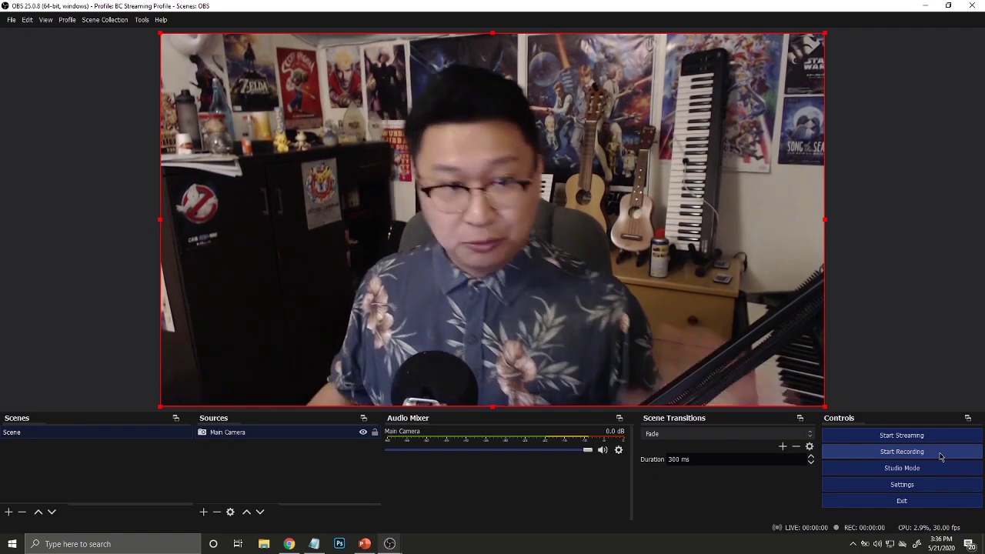
click(203, 517)
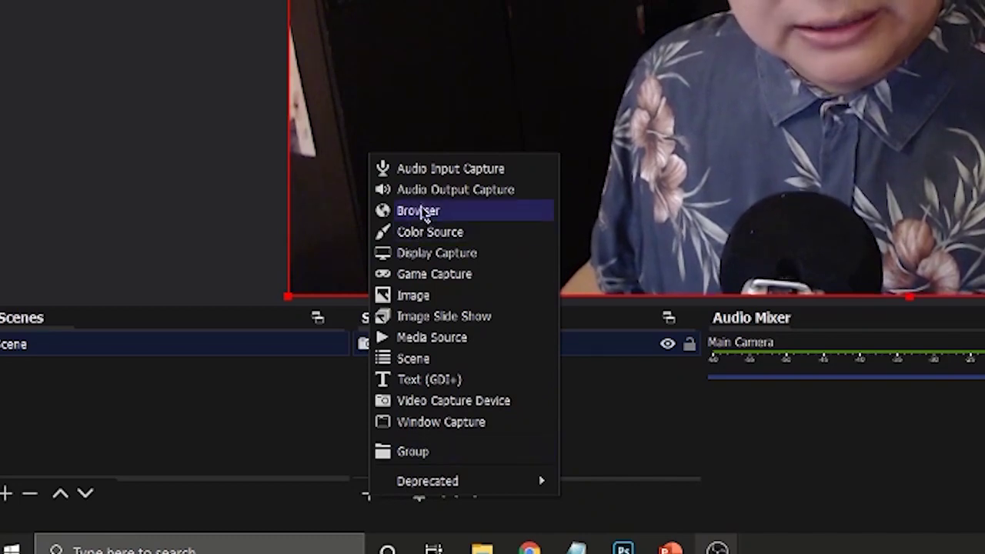
click(440, 169)
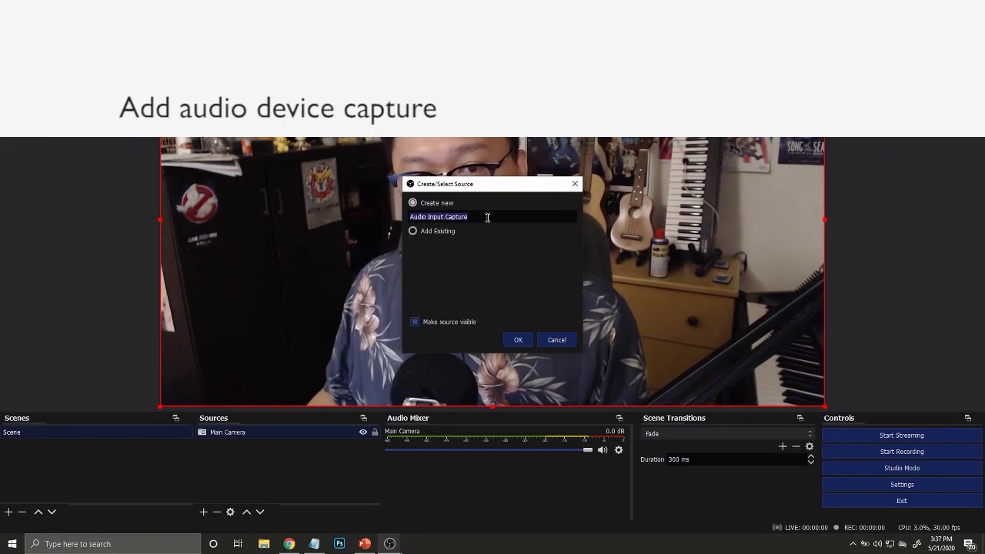
click(472, 216)
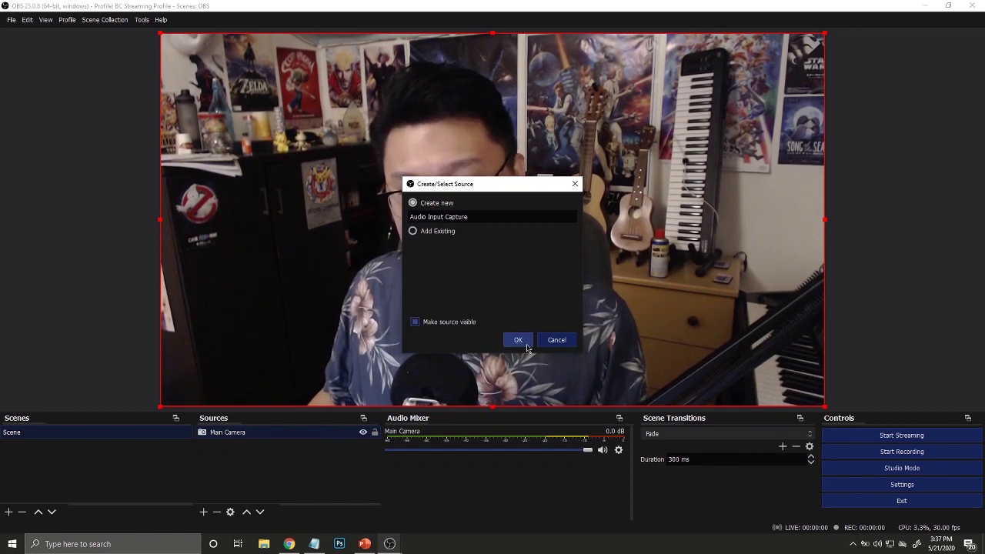
click(526, 346)
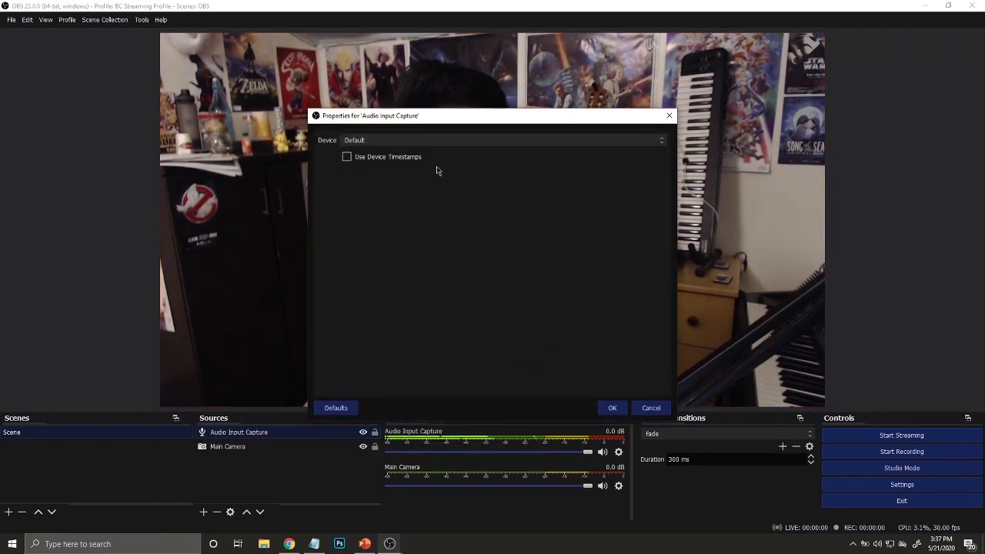
Set the audio input device to Microphone (C922 Pro Stream Webcam) and lower its mixer volume to -10.2 dB.
click(435, 141)
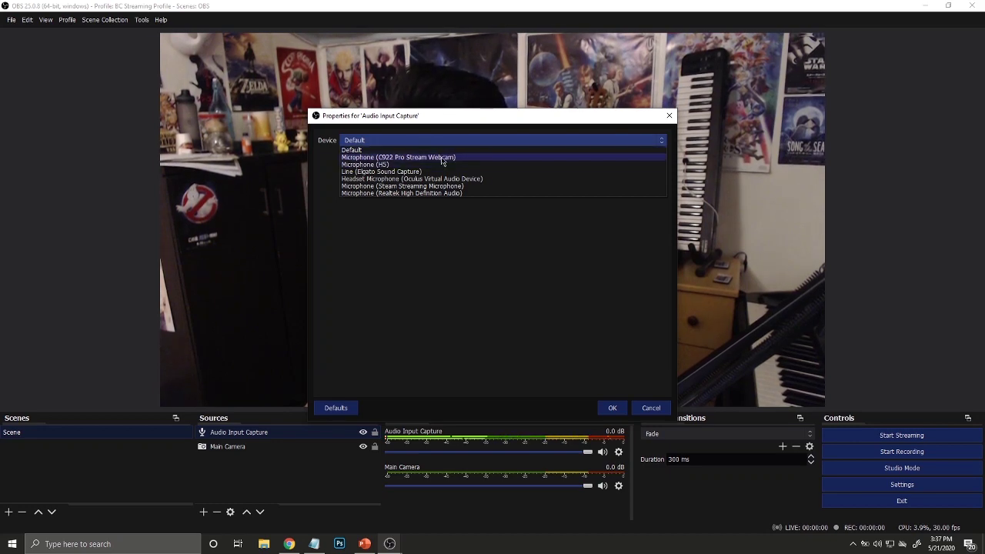
click(442, 158)
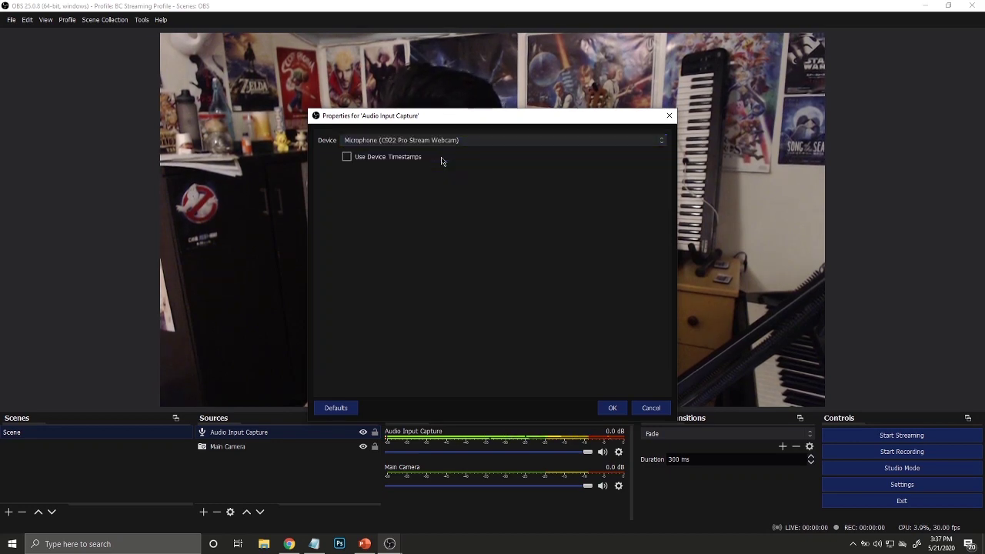
click(613, 408)
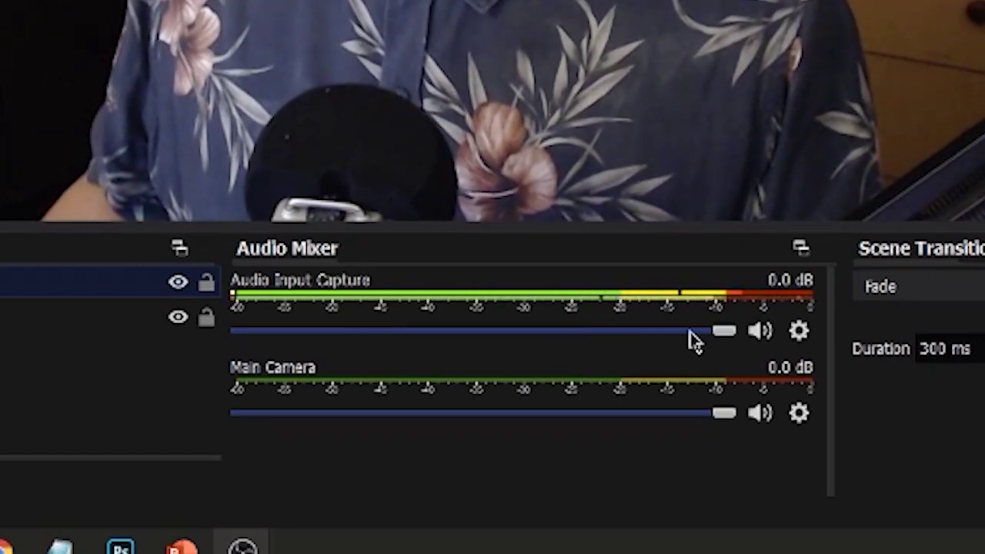
drag(693, 338, 593, 352)
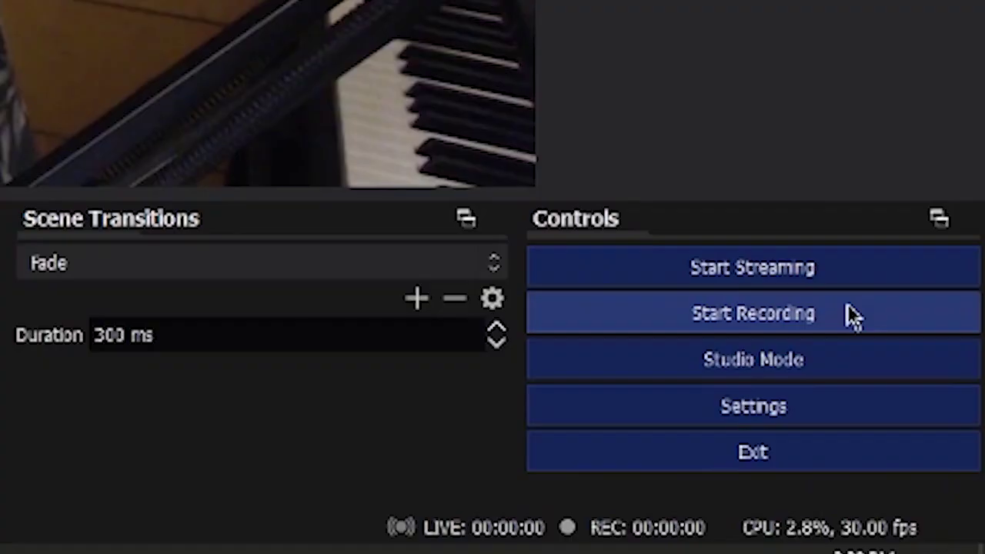
Record a short test clip of the scene and stop the recording.
click(936, 451)
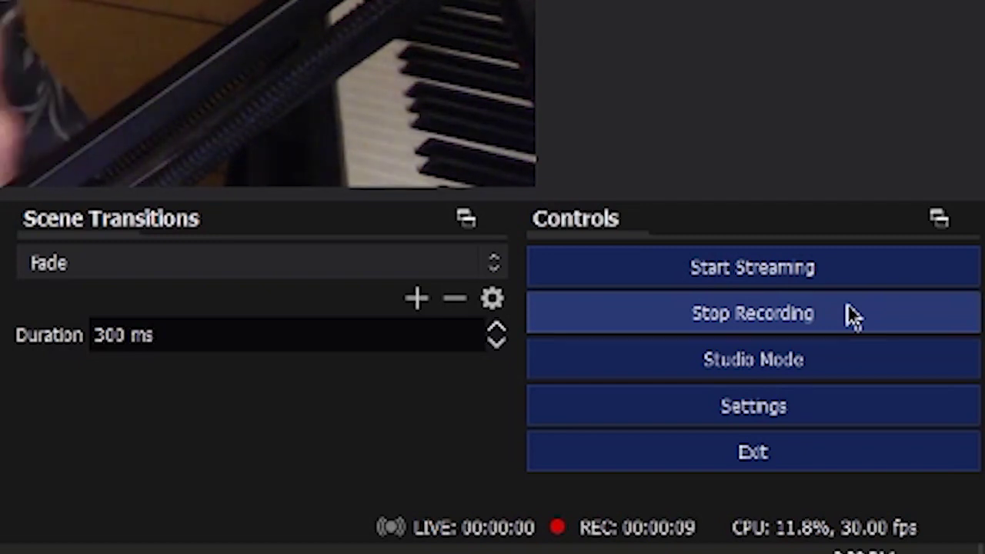
click(847, 314)
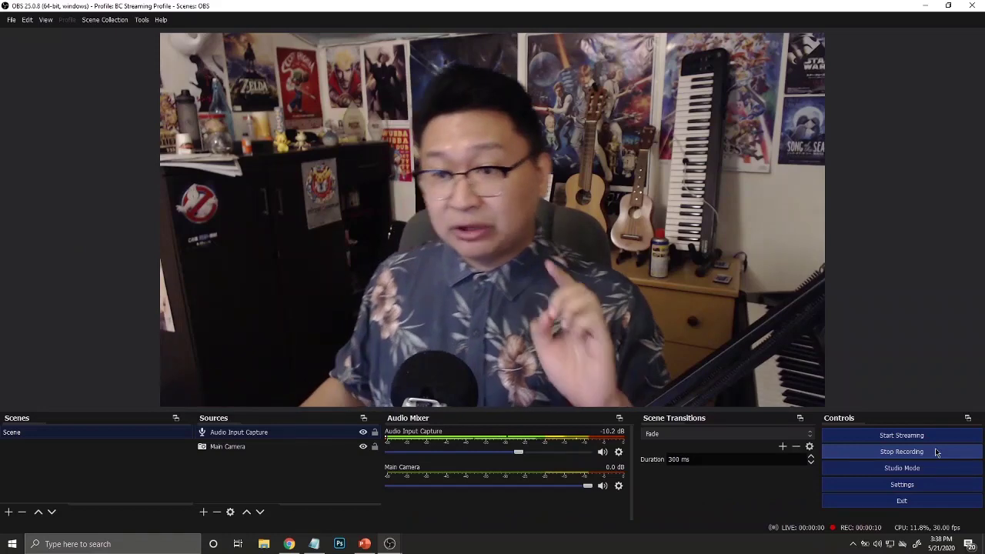
click(935, 452)
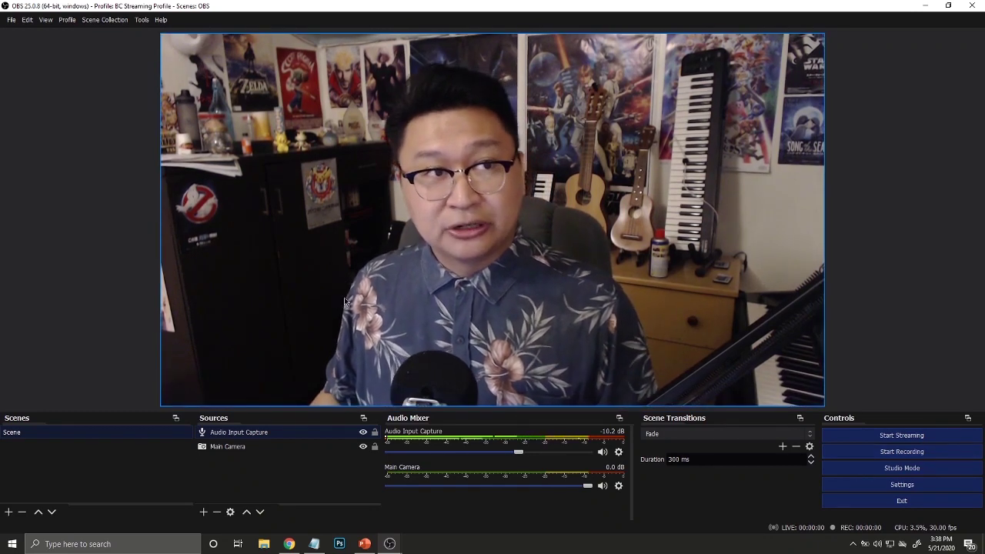
Check the recording path and format in the Output settings and close the settings without changes.
click(10, 22)
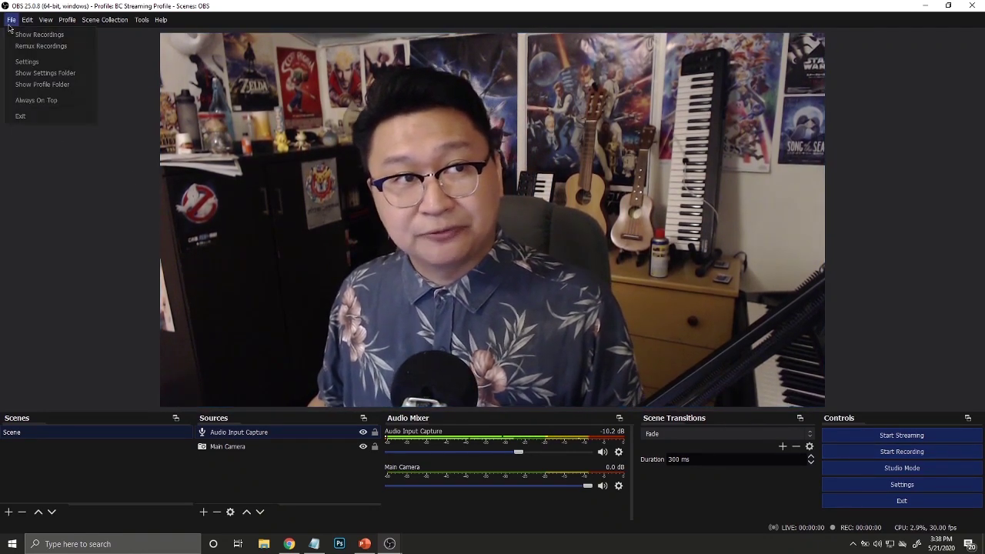
click(27, 61)
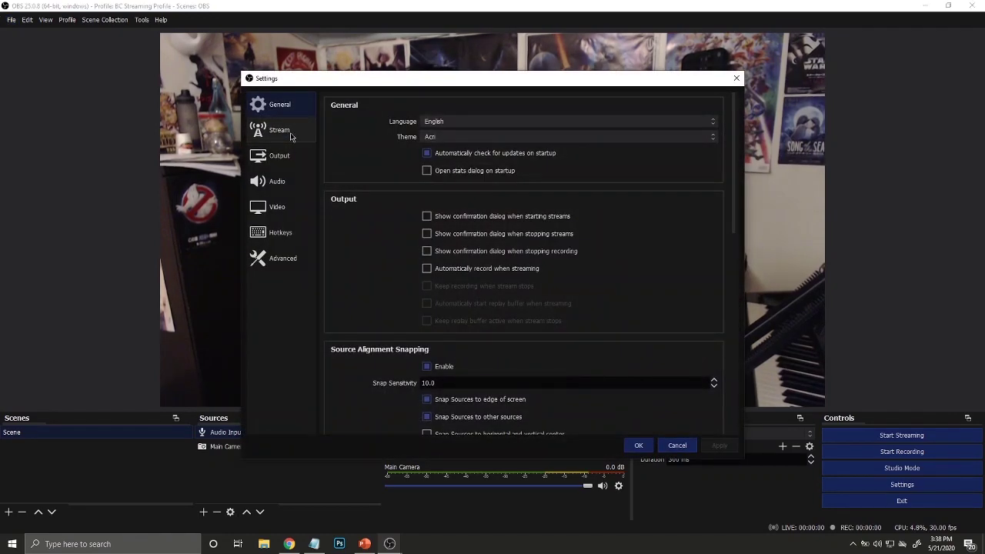
click(281, 158)
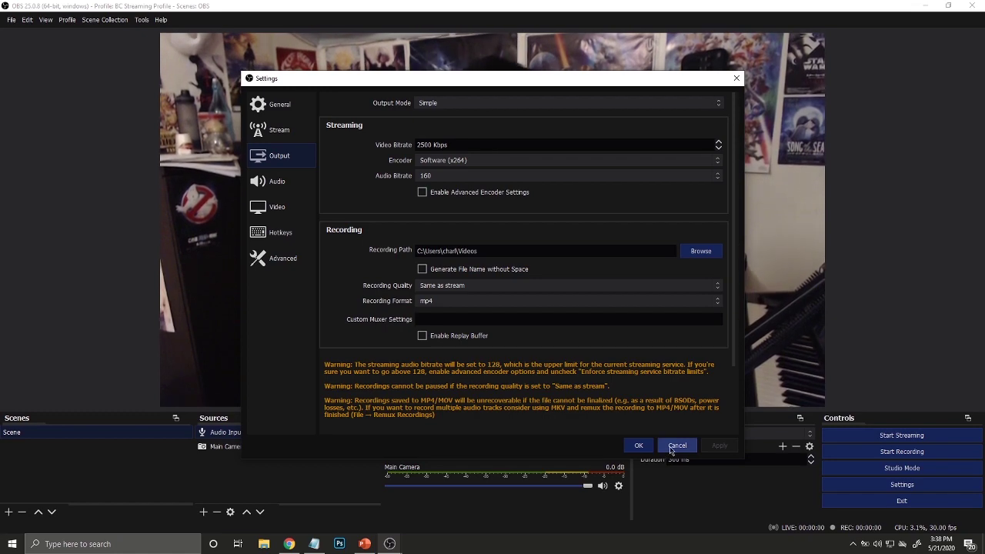
click(676, 446)
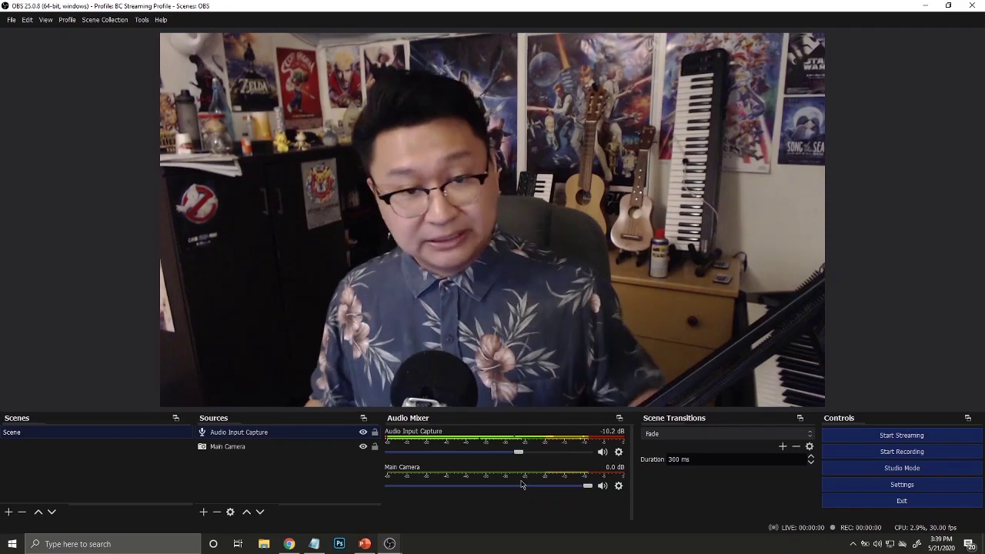
Switch to PowerPoint to view the open Fake Sample Powerpoint Presentation.pptx, and return to OBS.
click(373, 544)
click(81, 88)
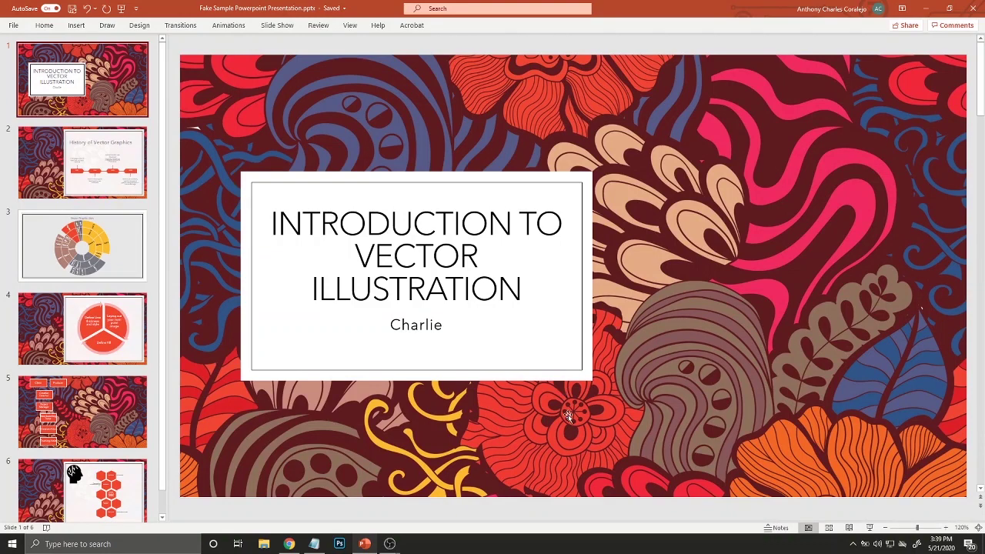
mouse_move(391, 547)
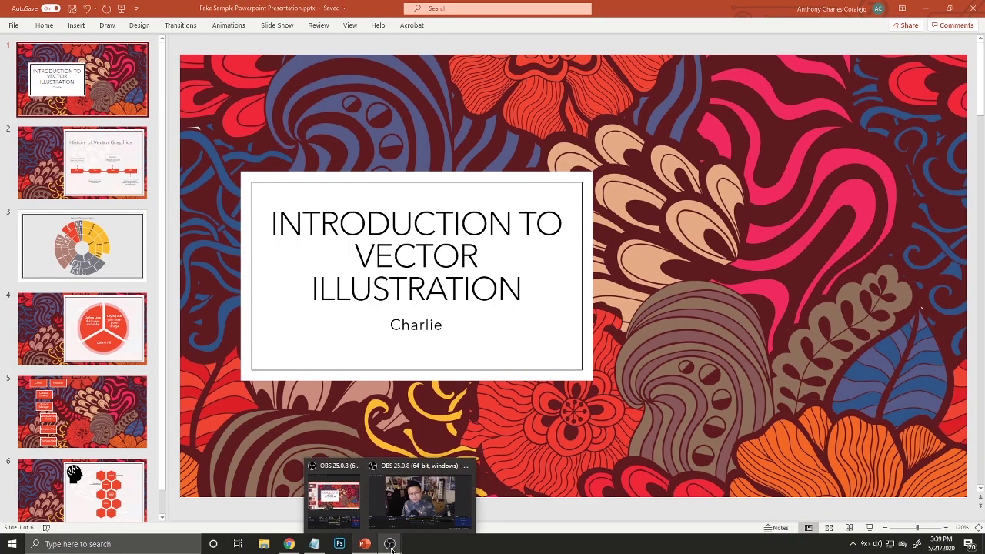
click(419, 500)
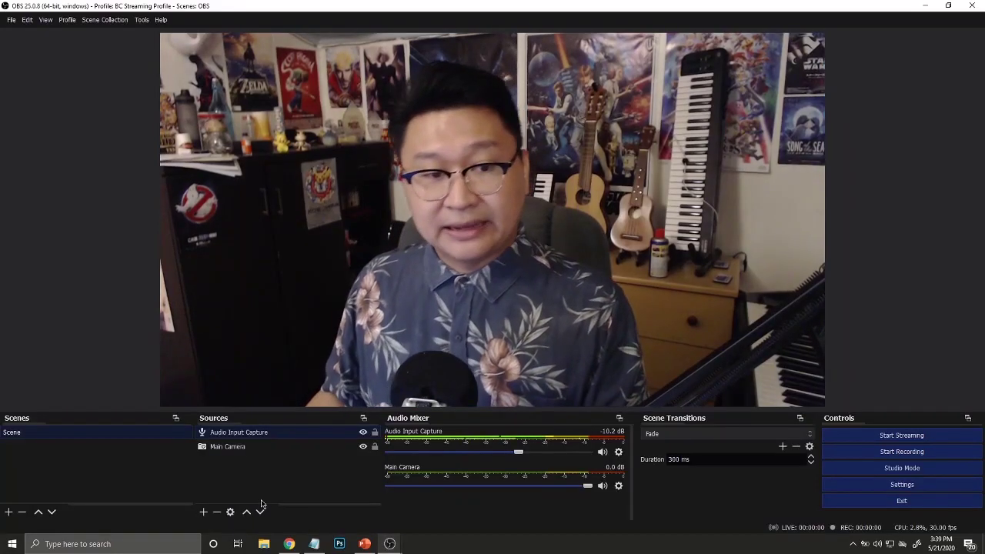
Add a Window Capture source named Powerpoint Window that captures the Fake Sample Powerpoint Presentation.pptx window.
click(205, 513)
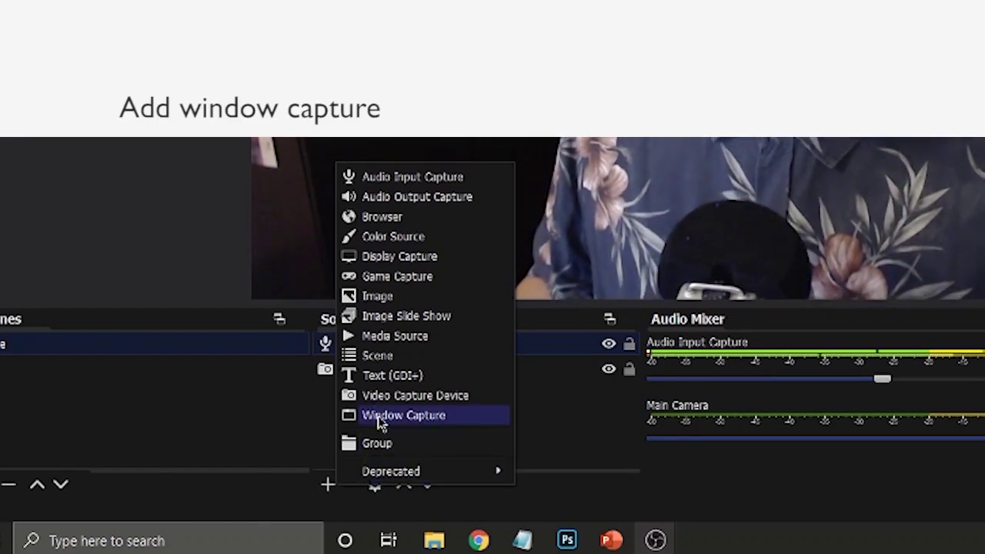
click(378, 419)
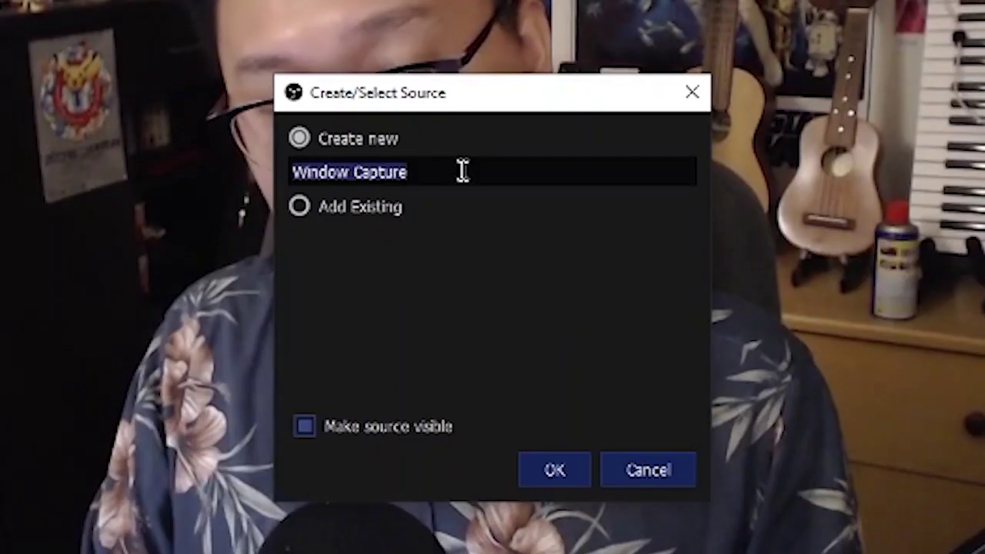
text(P)
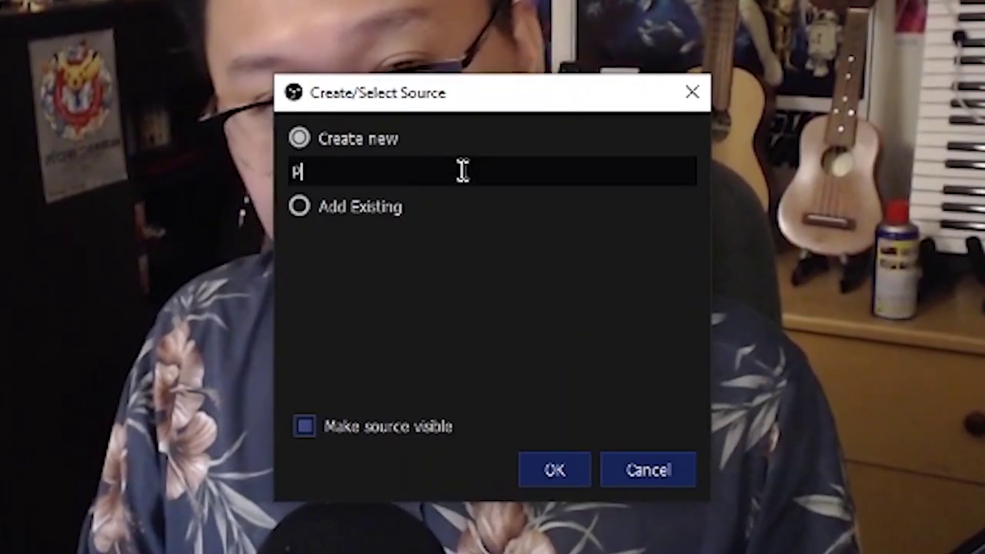
text(owerpopin)
key(BackSpace)
key(BackSpace)
key(BackSpace)
key(BackSpace)
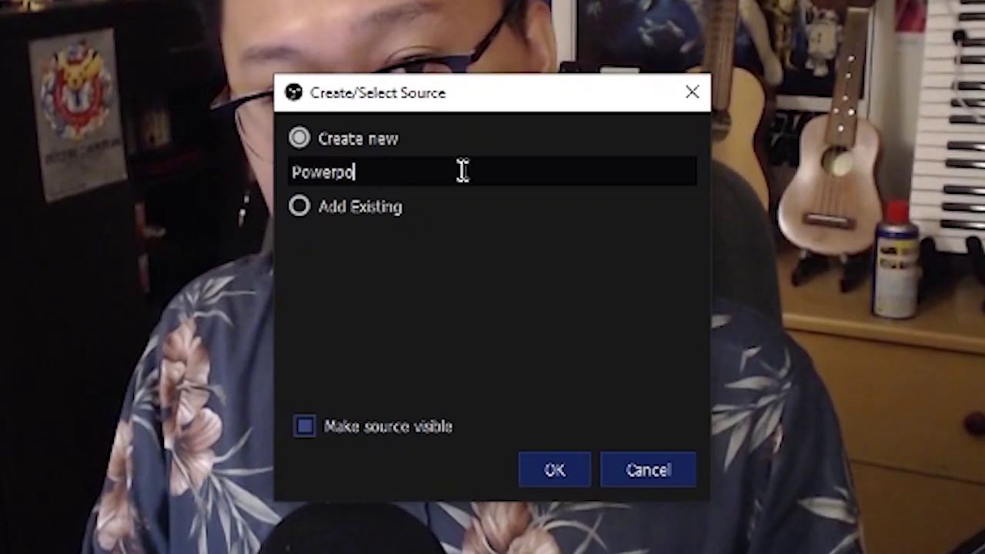
text(oint Win)
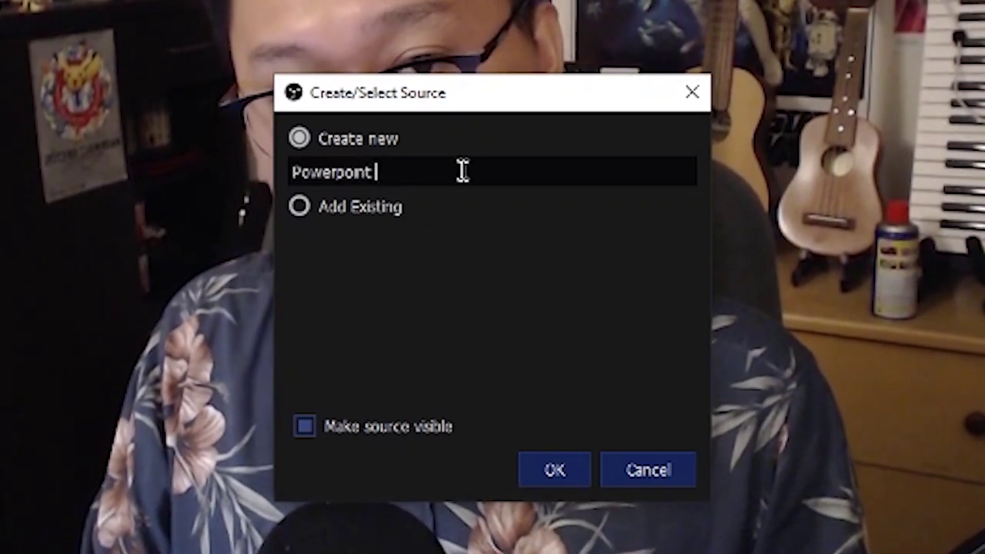
text(dow)
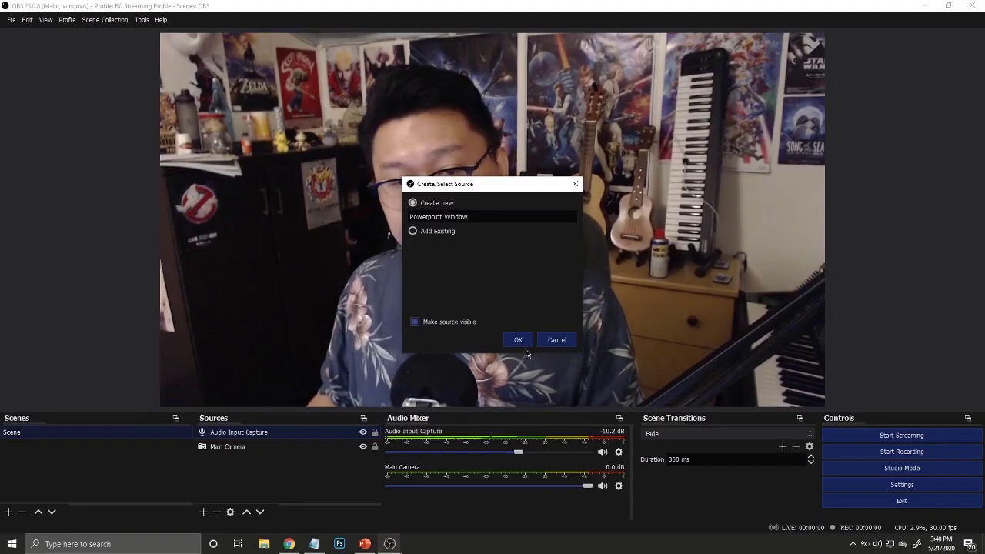
click(526, 342)
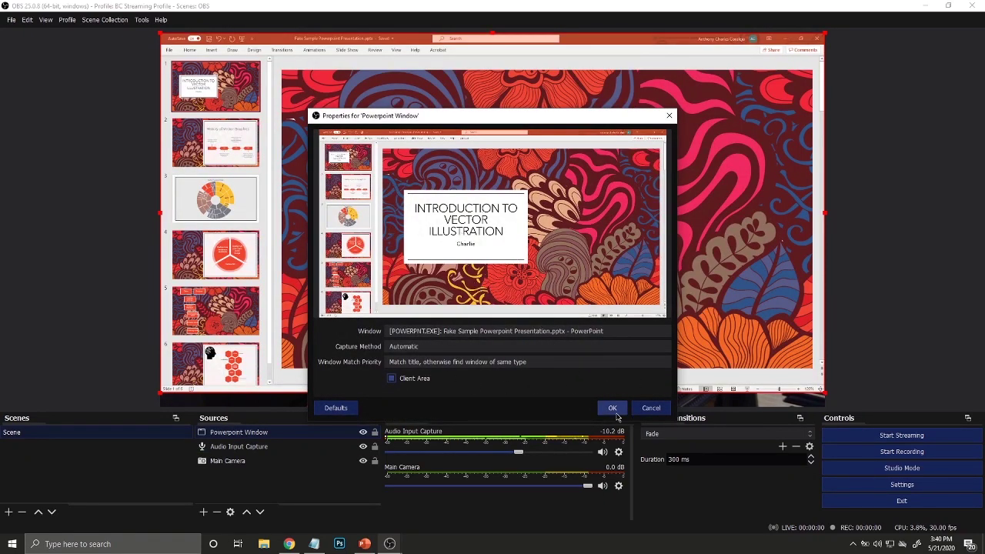
click(612, 408)
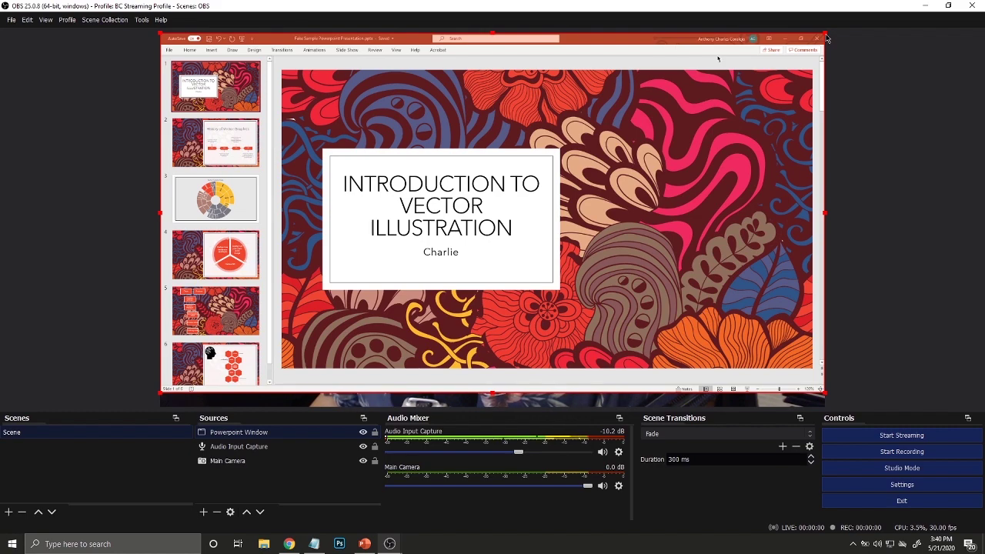
Shrink the Powerpoint Window source to well under half the canvas width and place it in the canvas's lower-right corner.
drag(825, 38, 360, 259)
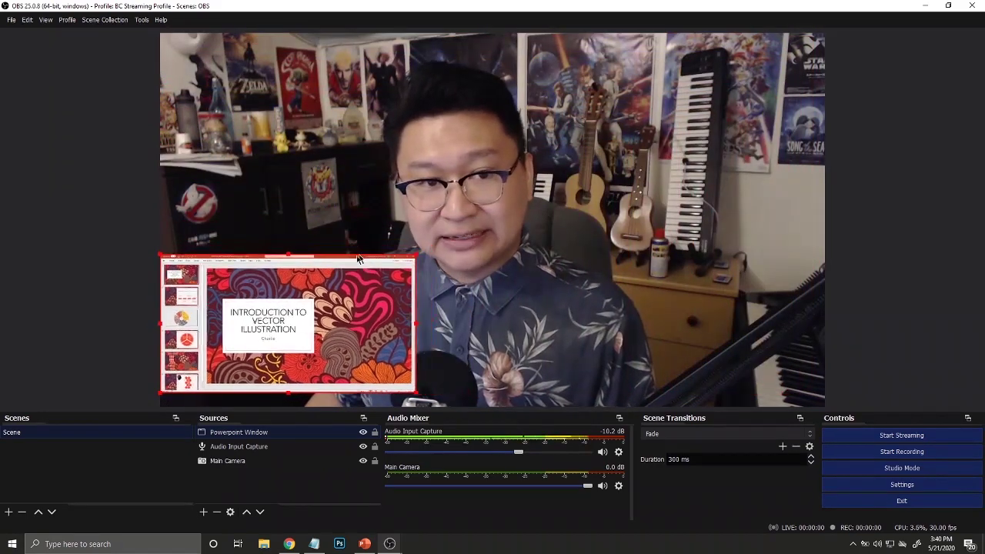
drag(294, 312, 698, 319)
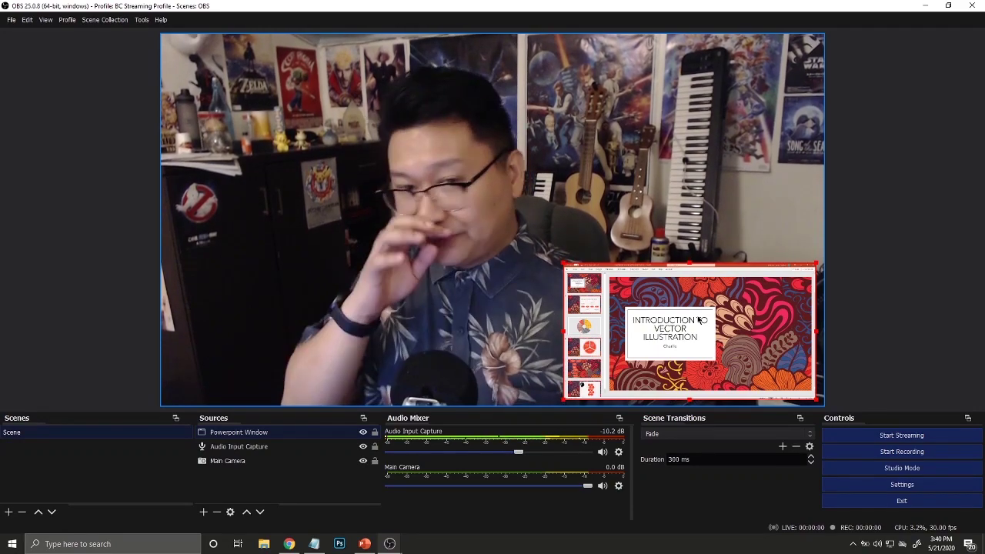
Switch to PowerPoint, start the slide show from the first slide, and return to OBS.
key(alt+Tab)
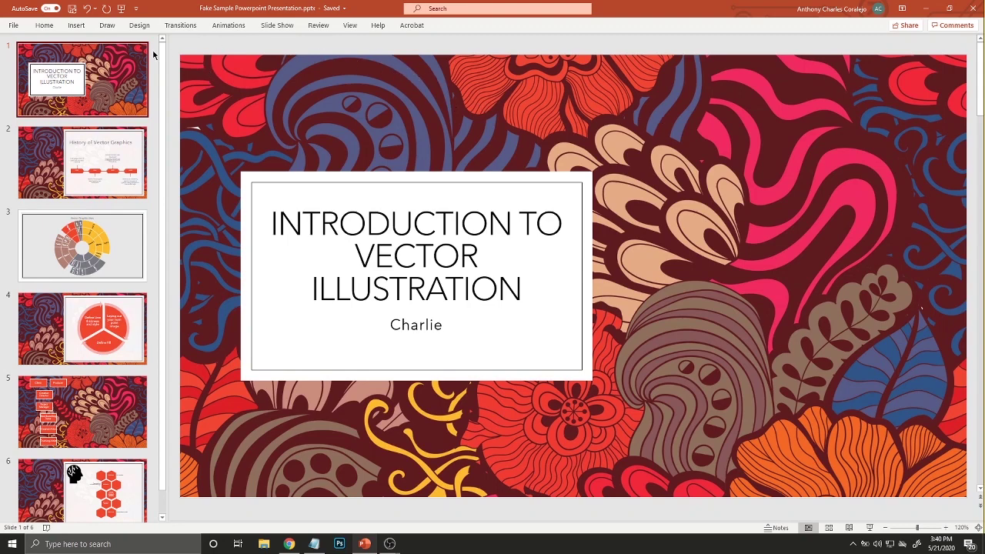
key(F5)
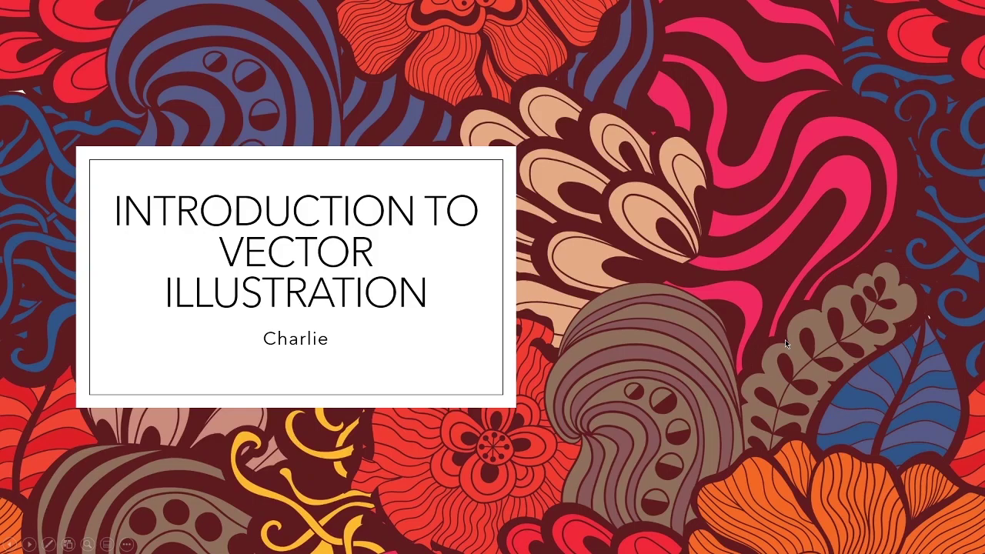
key(alt+Tab)
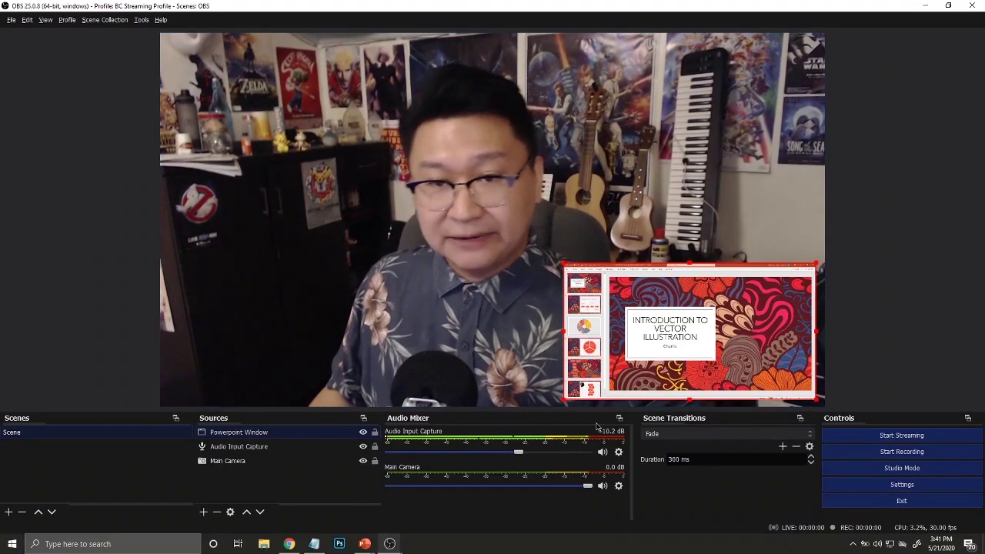
Set the Powerpoint Window source to capture the PowerPoint Slide Show window of Fake Sample Powerpoint Presentation.pptx.
right_click(330, 435)
click(347, 425)
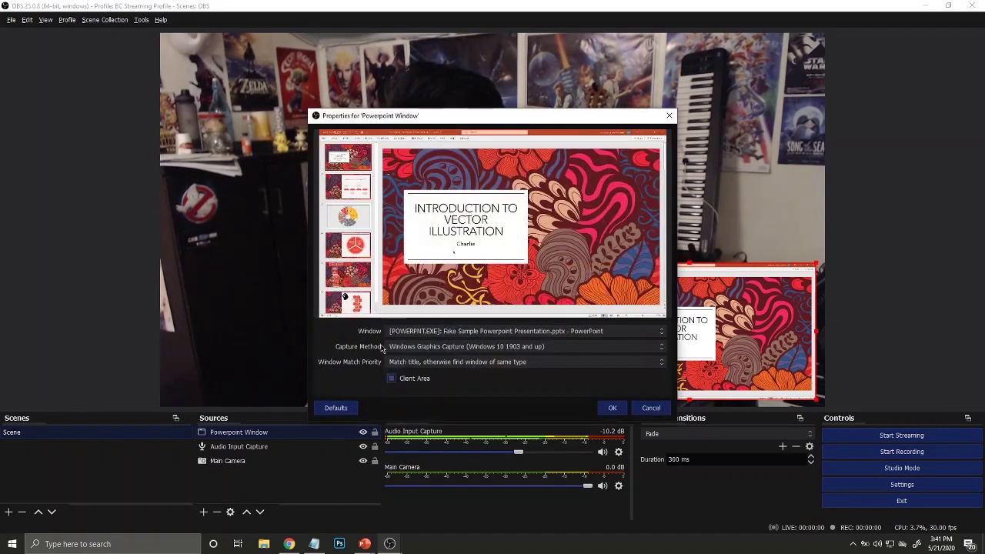
click(430, 333)
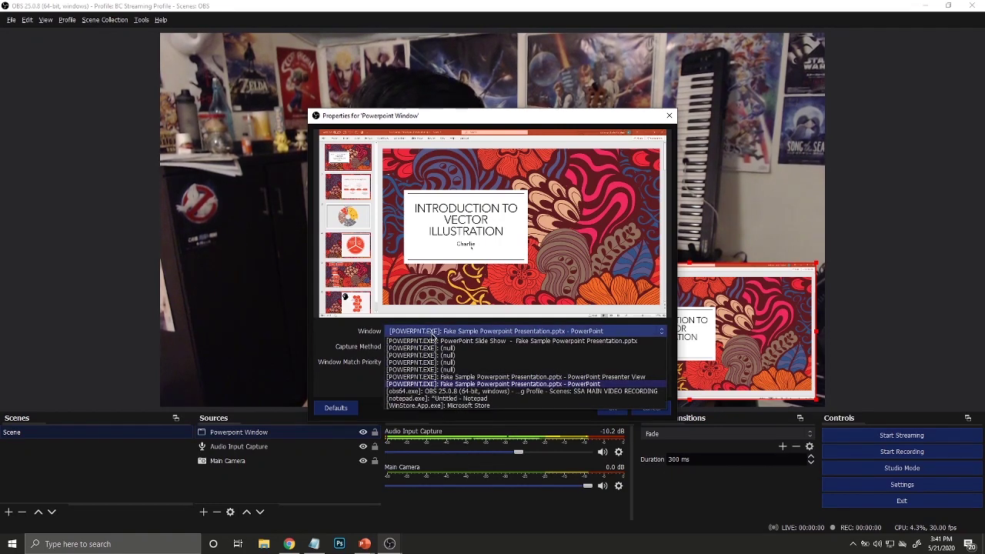
click(437, 341)
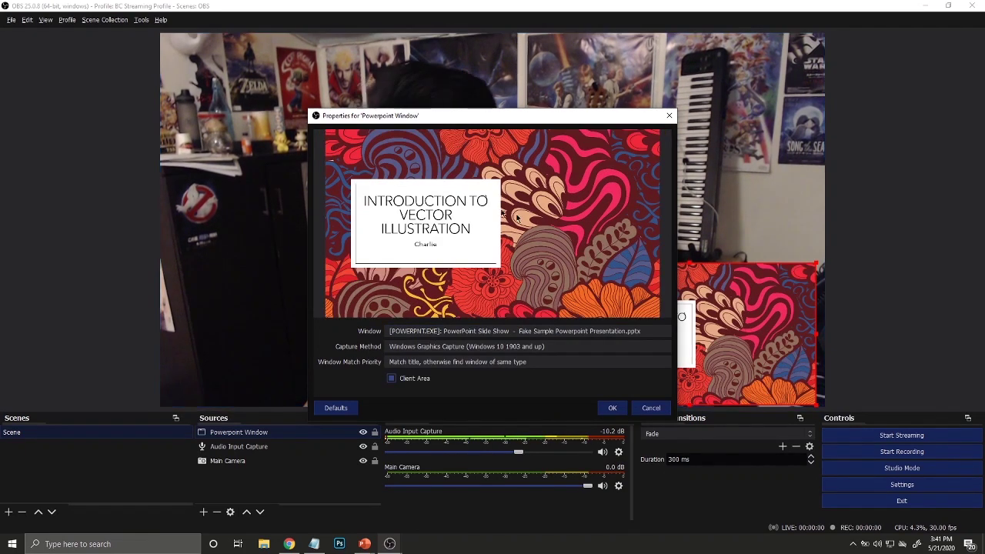
click(612, 409)
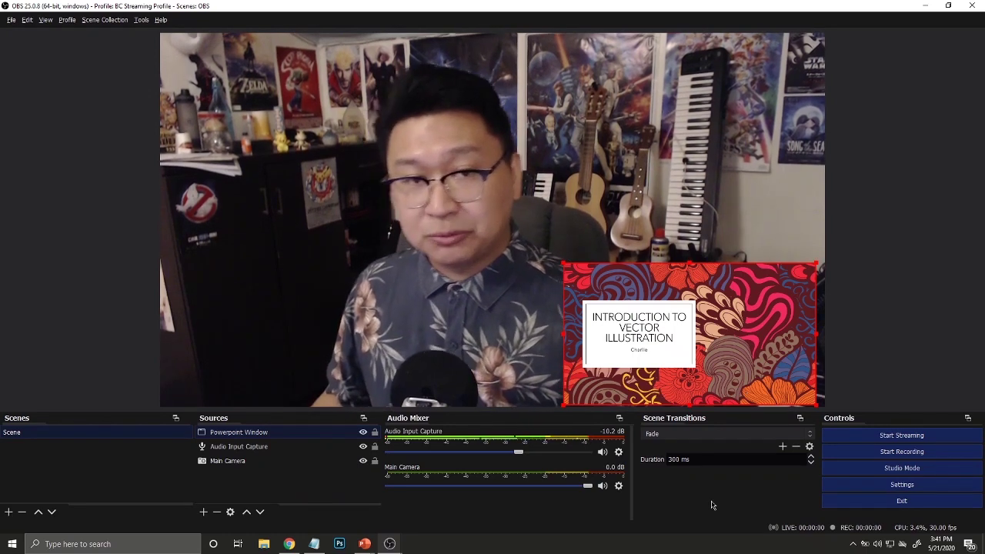
Switch to the running slide show, advance it to the History of Vector Graphics slide, and return to OBS.
key(alt+Tab)
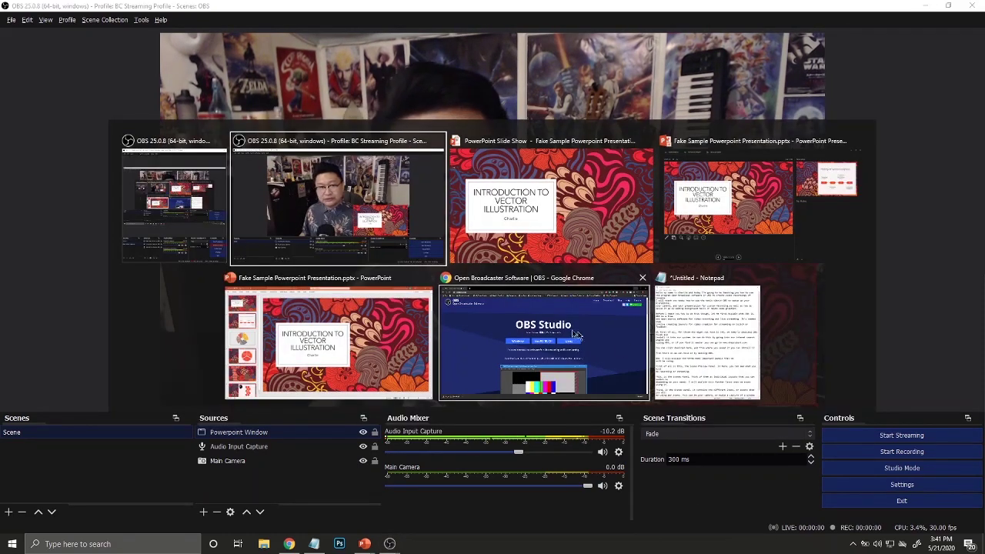
click(560, 254)
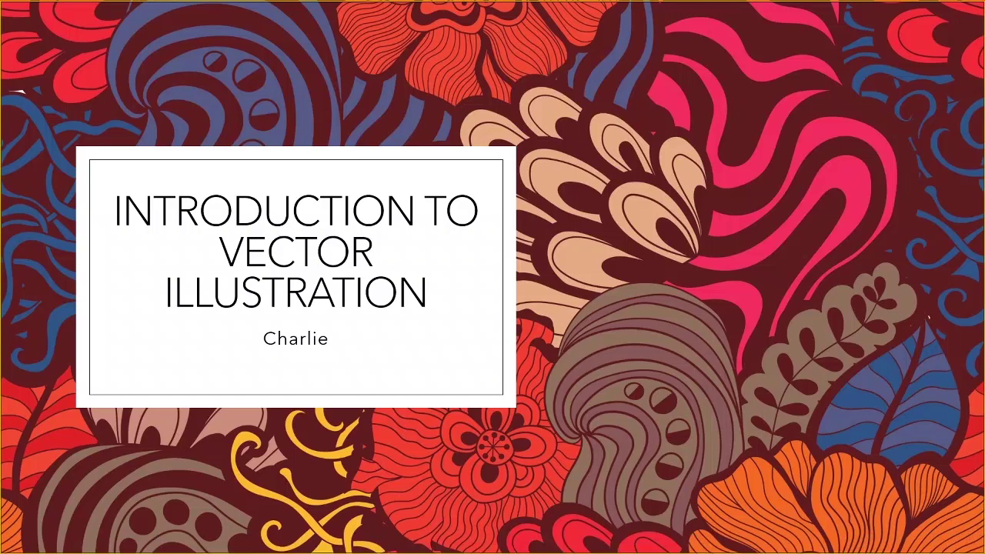
click(540, 295)
key(alt+Tab)
click(546, 194)
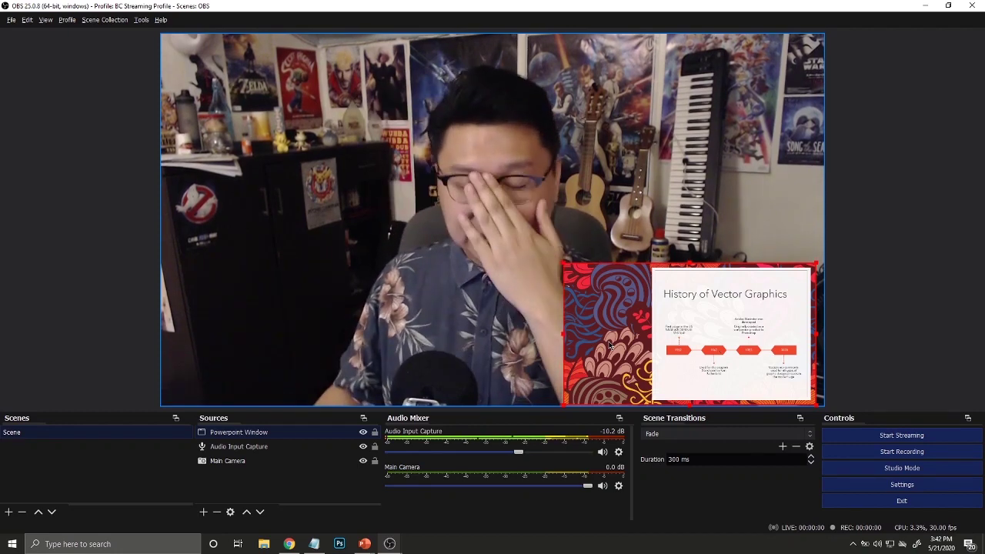
Nudge the Powerpoint Window source slightly up within the canvas and deselect it.
drag(671, 325, 673, 320)
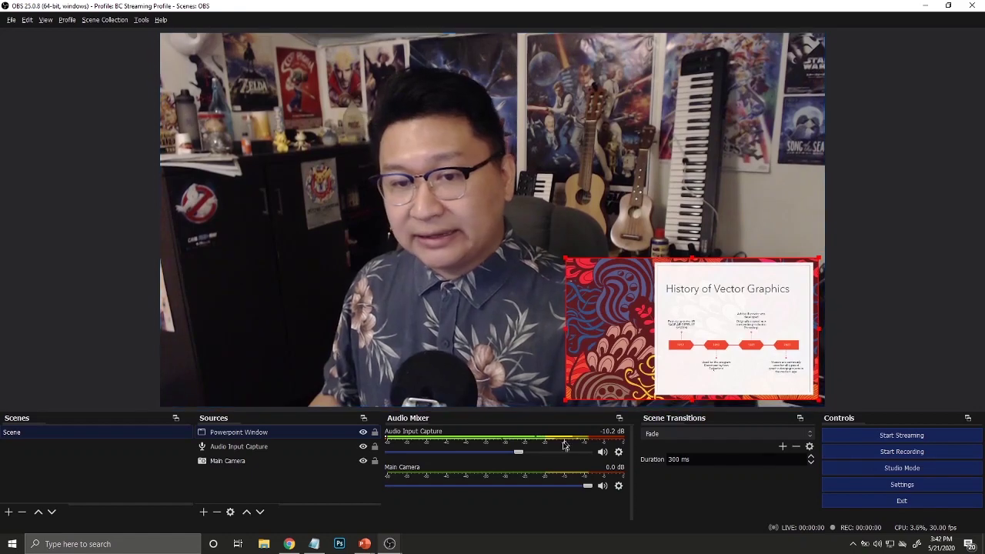
click(863, 369)
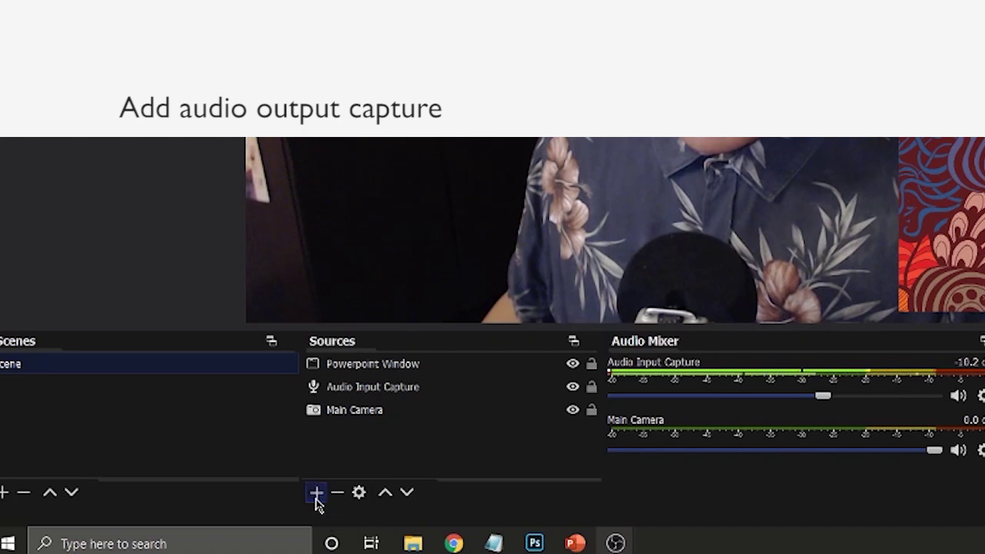
Add a new Audio Output Capture source named Computer Audio to the scene.
click(317, 492)
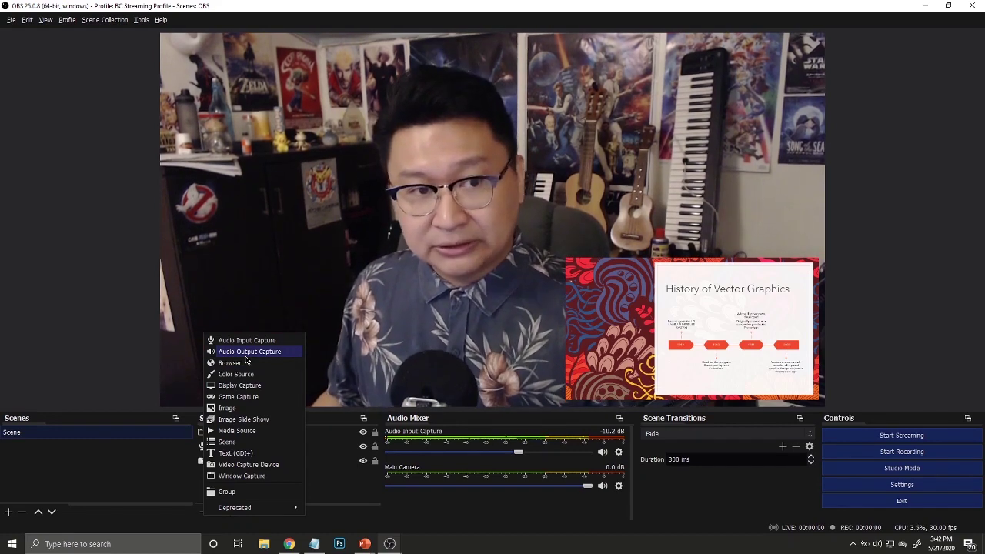
click(246, 353)
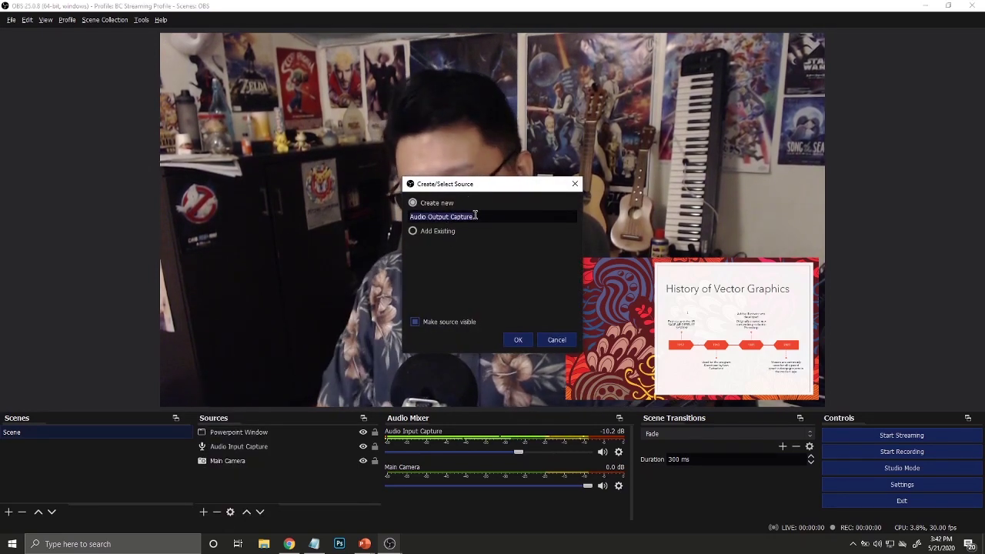
text(c)
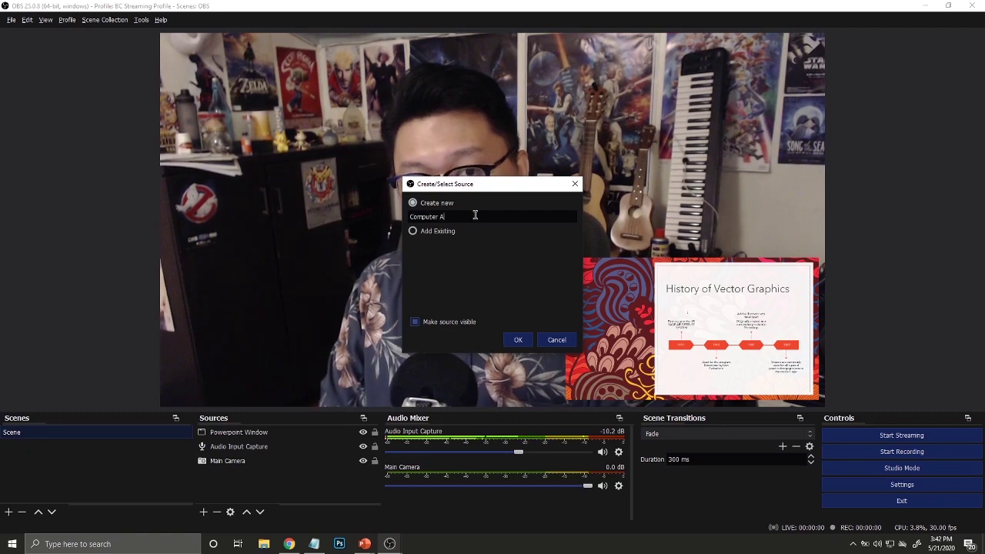
key(Return)
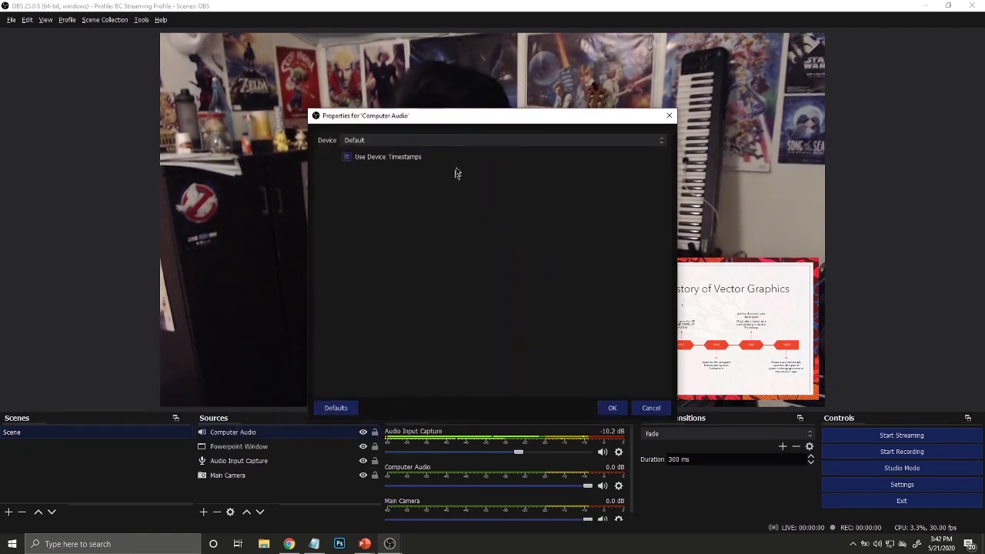
Set the Computer Audio device to R240HY (NVIDIA High Definition Audio) and check it against the Windows volume control.
click(457, 143)
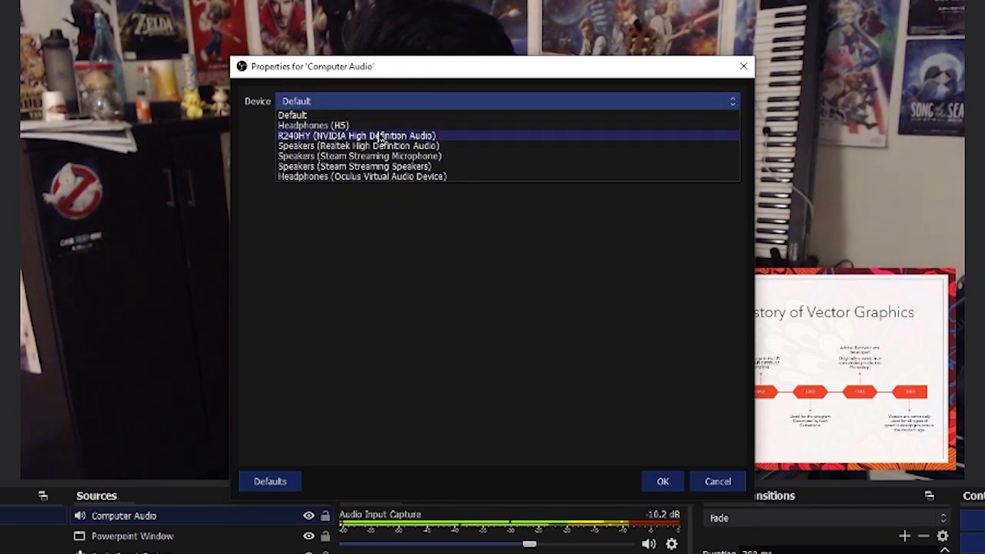
key(Down)
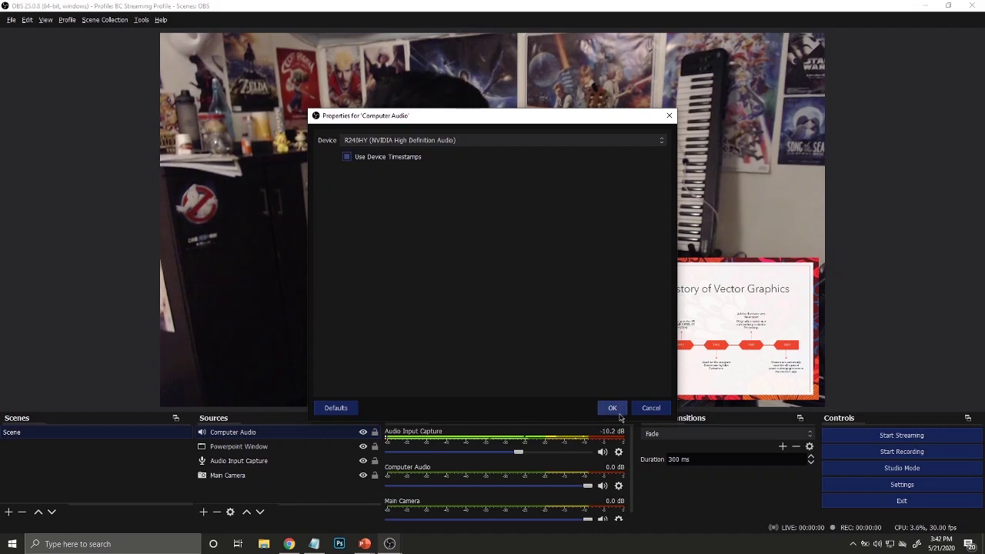
click(612, 409)
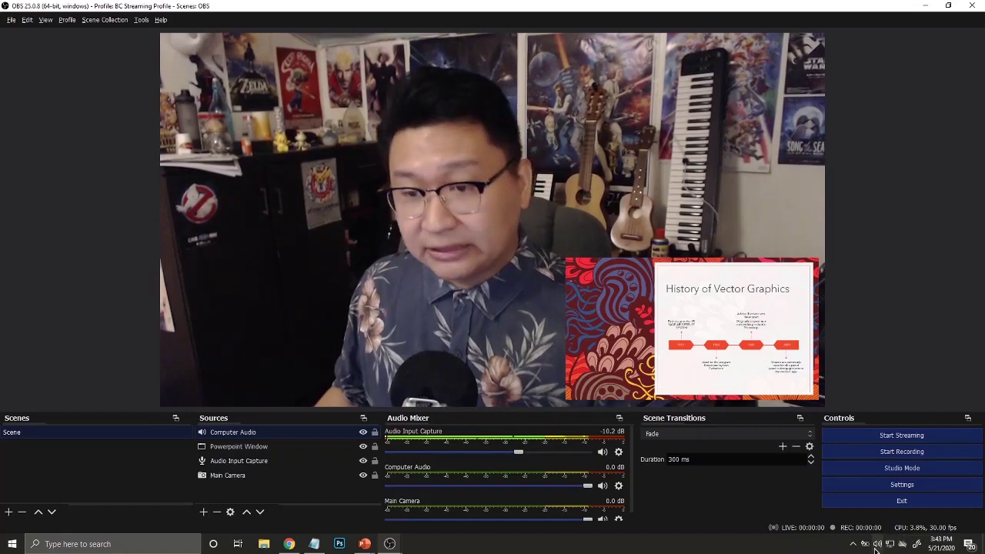
click(880, 545)
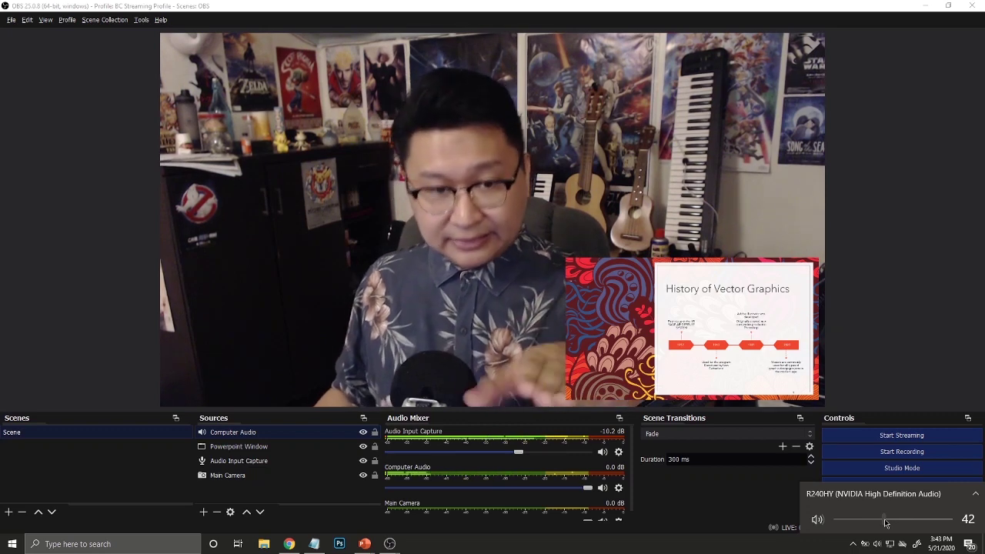
click(554, 481)
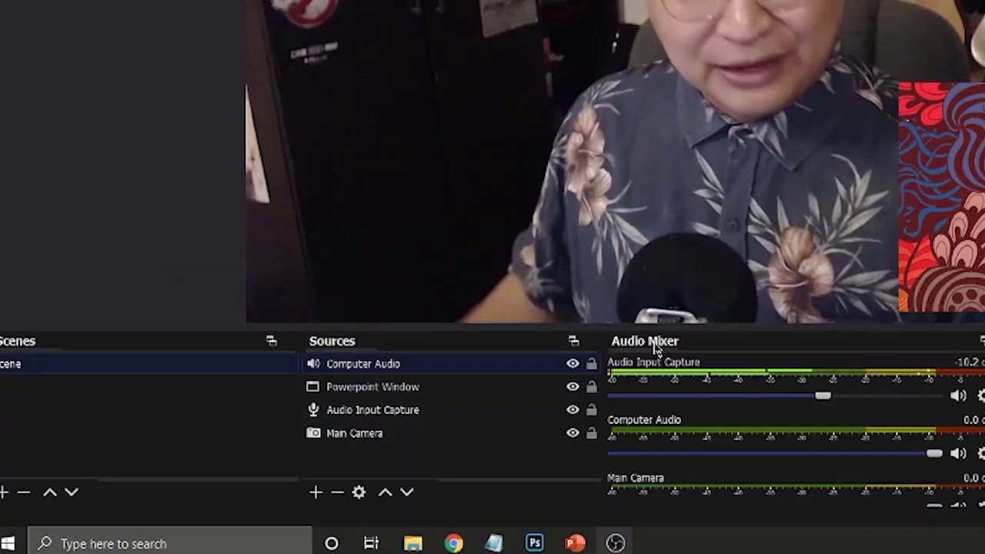
Add a new Image source named School Logo to the scene.
click(315, 491)
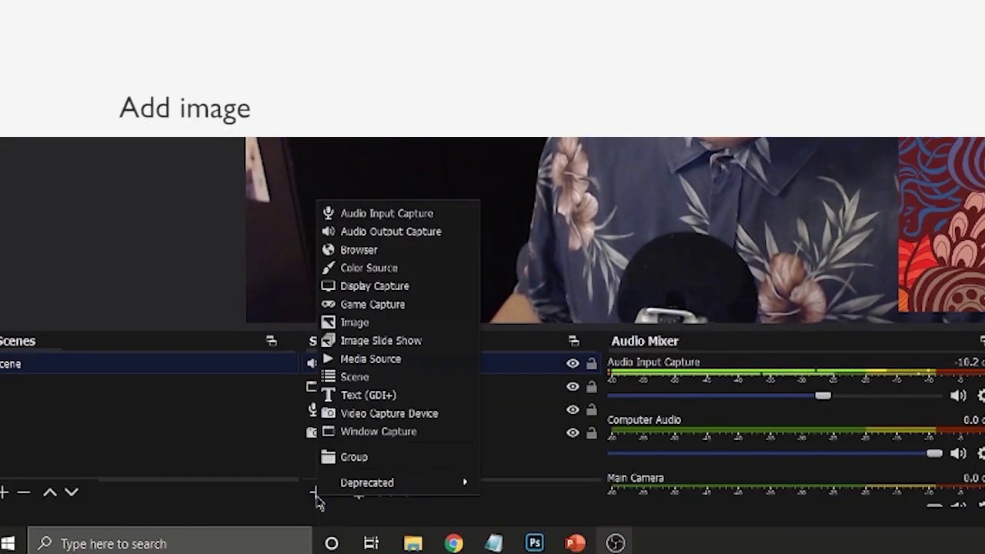
click(402, 322)
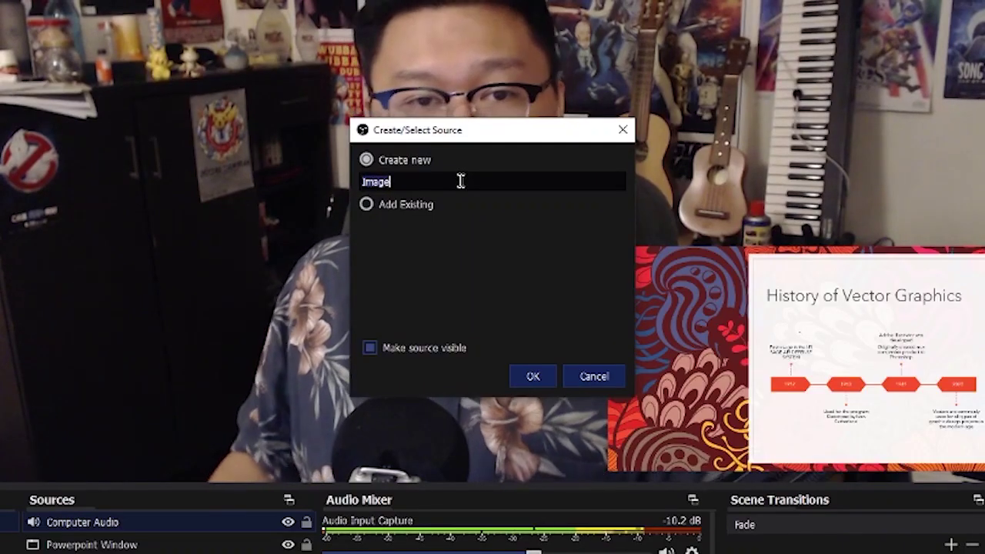
text(School Logo)
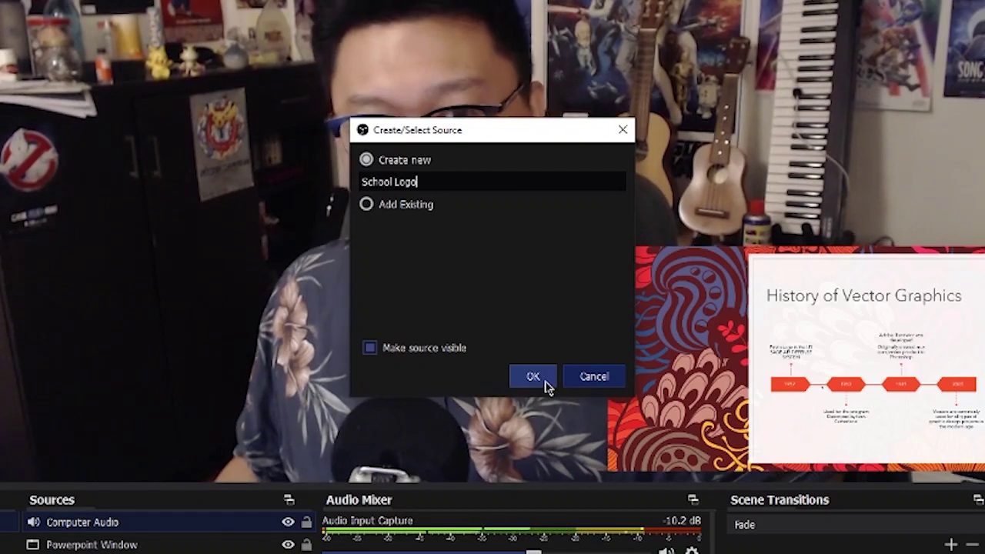
click(546, 383)
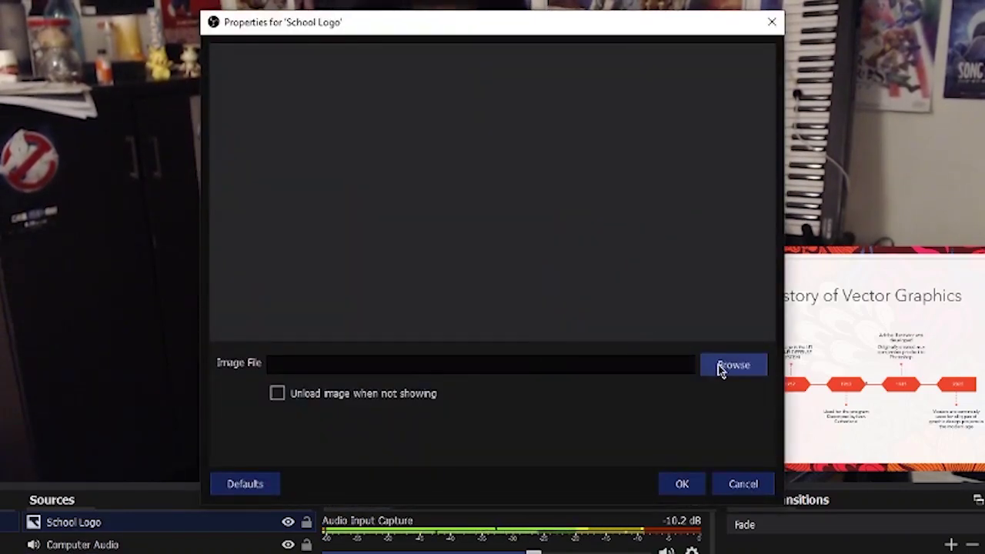
Load OBS Instructional_BIG BRAIN LOGO.png from the Exports folder as the School Logo image.
click(721, 368)
double_click(437, 194)
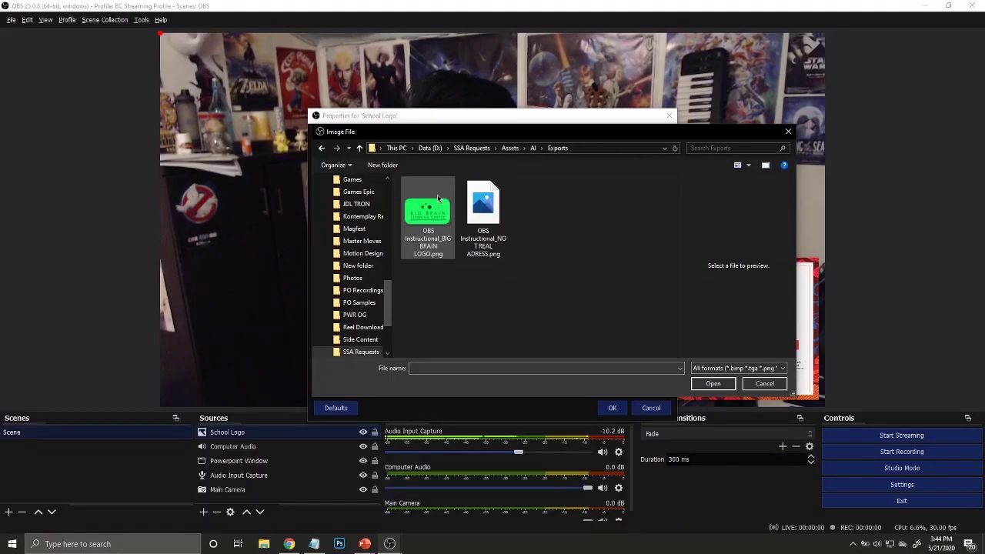
click(437, 194)
click(727, 383)
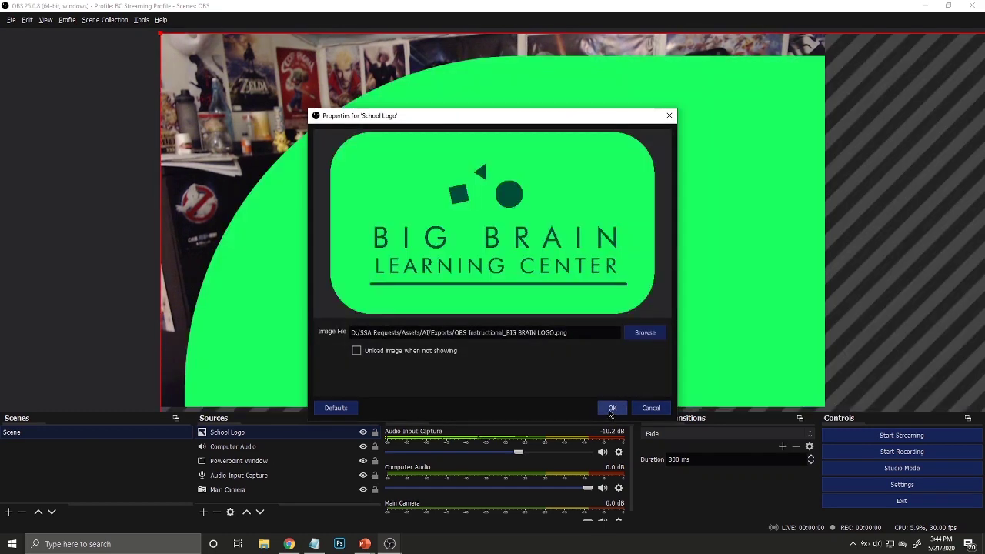
click(612, 408)
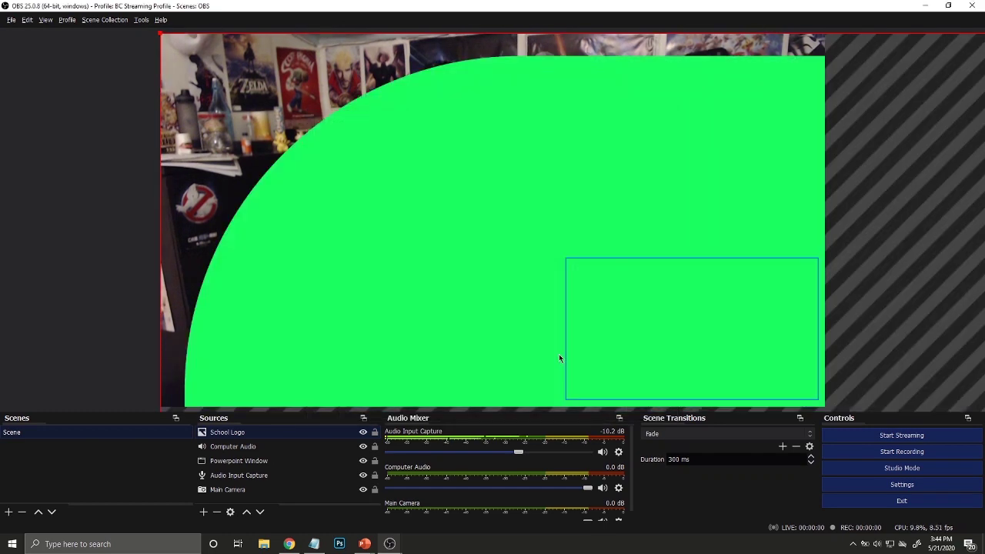
Shrink the school logo, place it in the canvas's upper-left corner, and deselect it.
drag(559, 354, 536, 238)
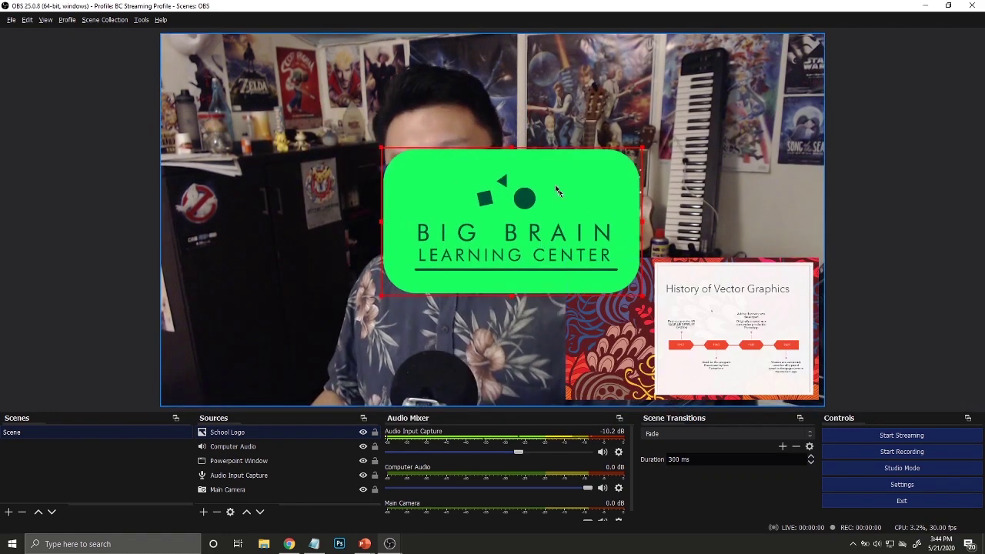
drag(550, 196, 539, 197)
drag(634, 148, 542, 209)
drag(454, 252, 247, 87)
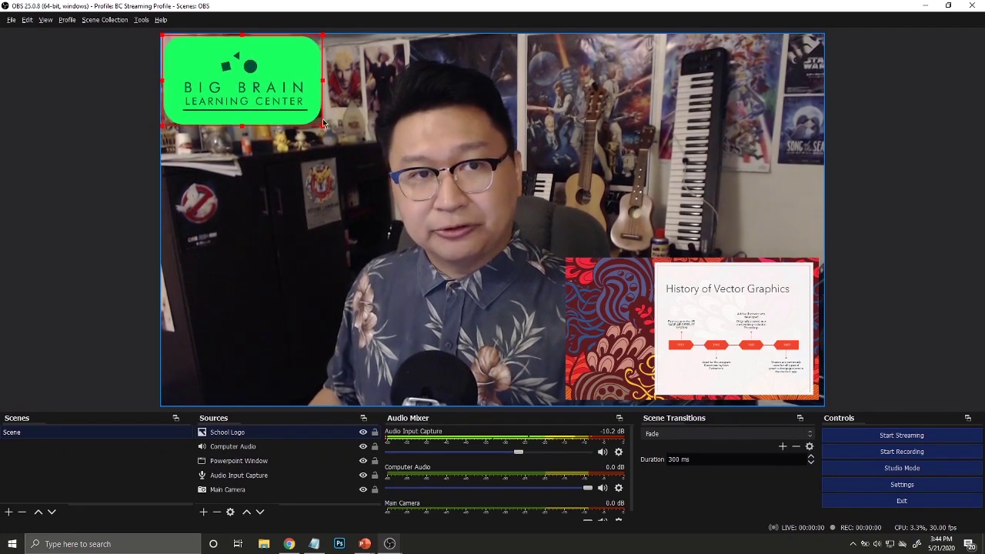
drag(323, 129, 273, 97)
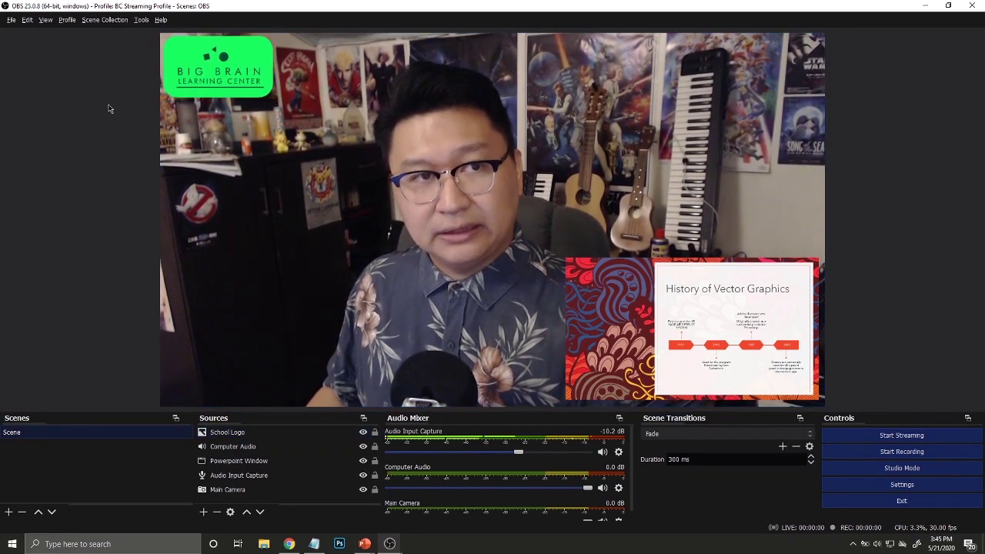
click(121, 114)
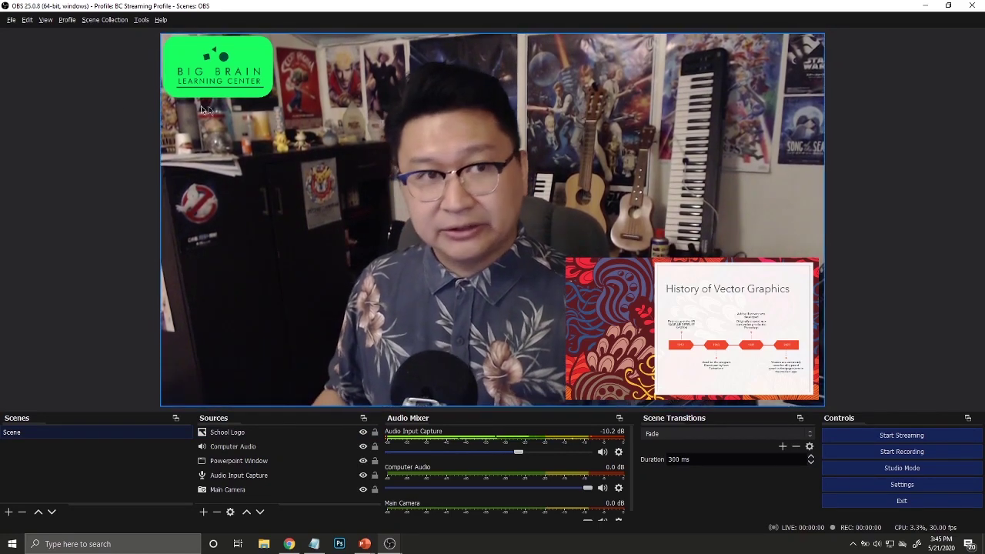
Add a new Image source named School Address using the file OBS Instructional_NOT REAL ADRESS.png.
click(204, 512)
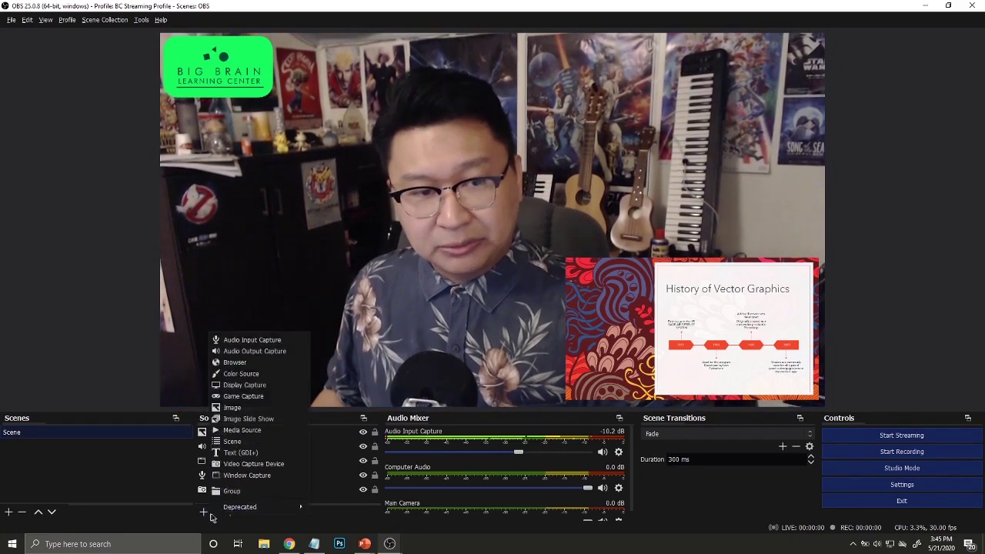
click(248, 407)
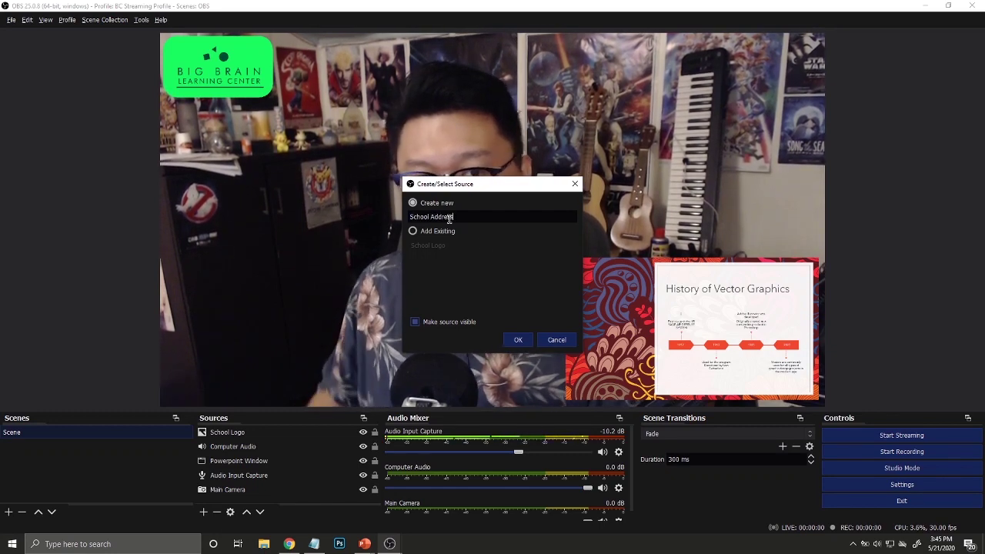
click(518, 339)
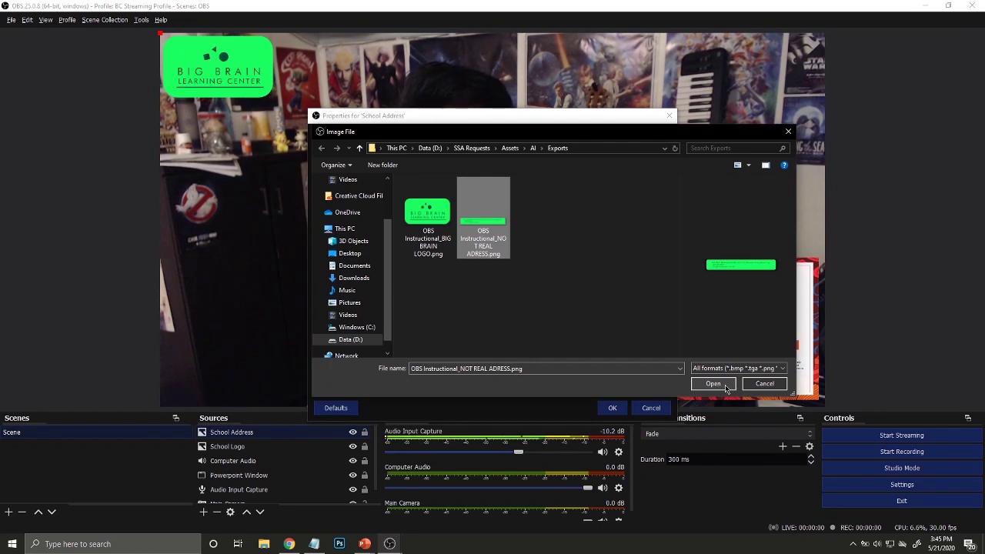
click(714, 384)
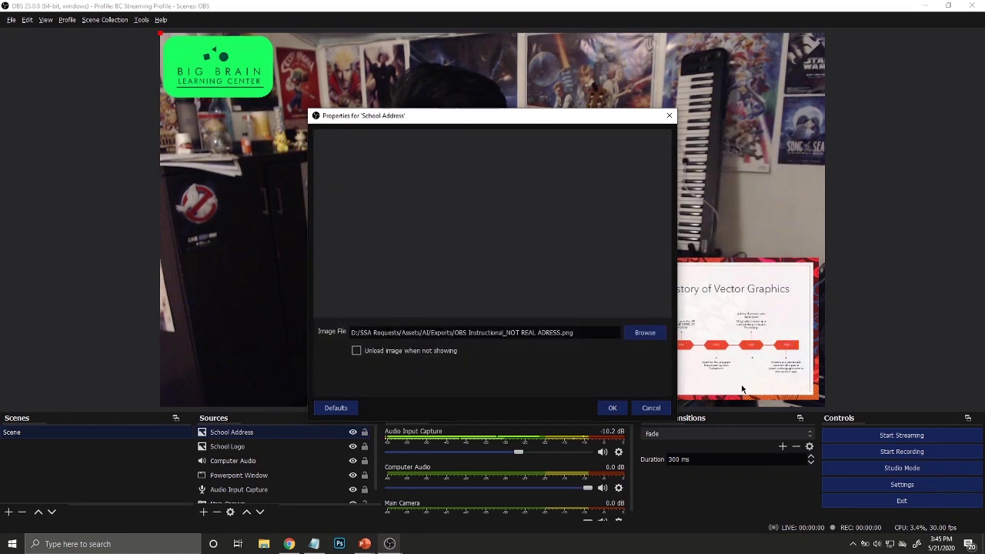
click(612, 408)
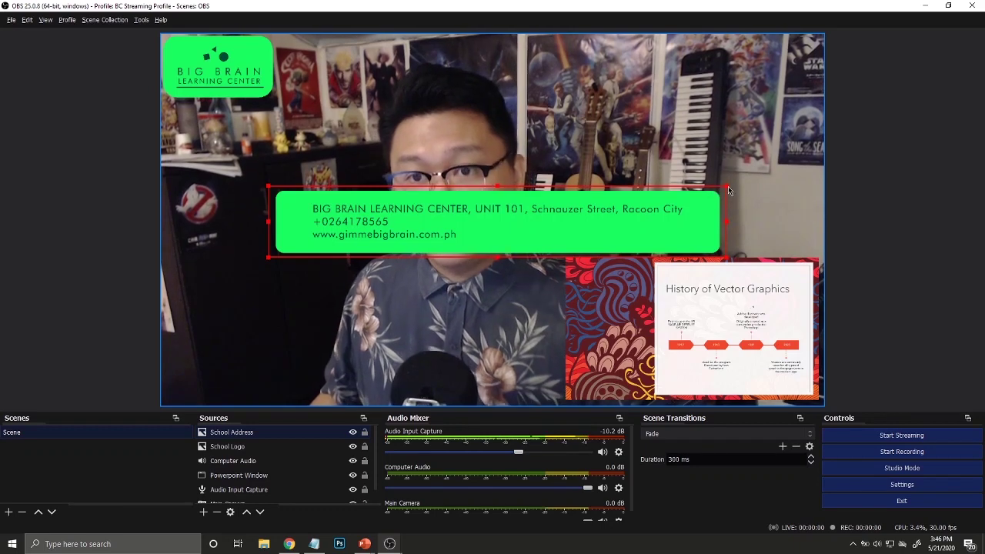
Shrink the school address banner, place it in the canvas's lower-left corner, and deselect it.
drag(729, 188, 713, 199)
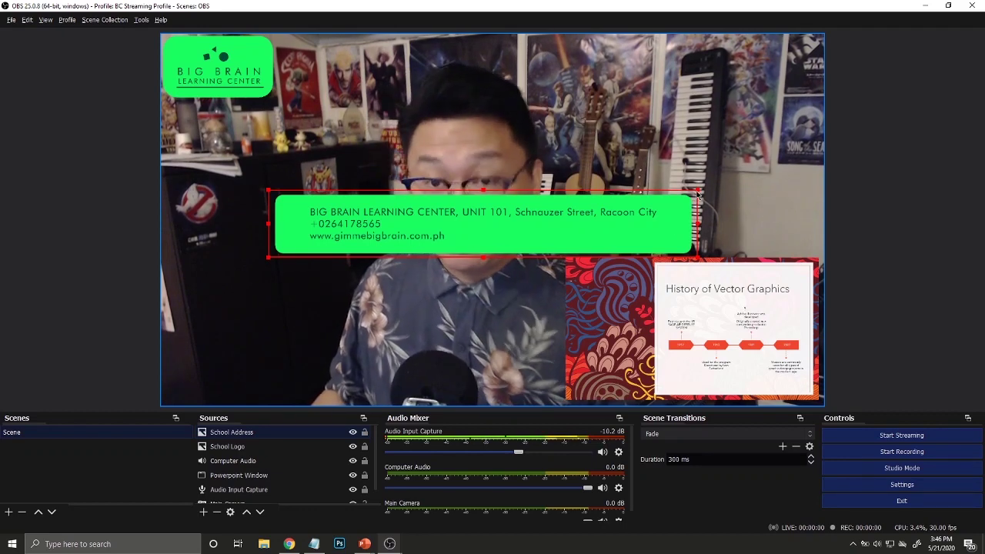
drag(697, 194, 626, 196)
drag(551, 235, 430, 380)
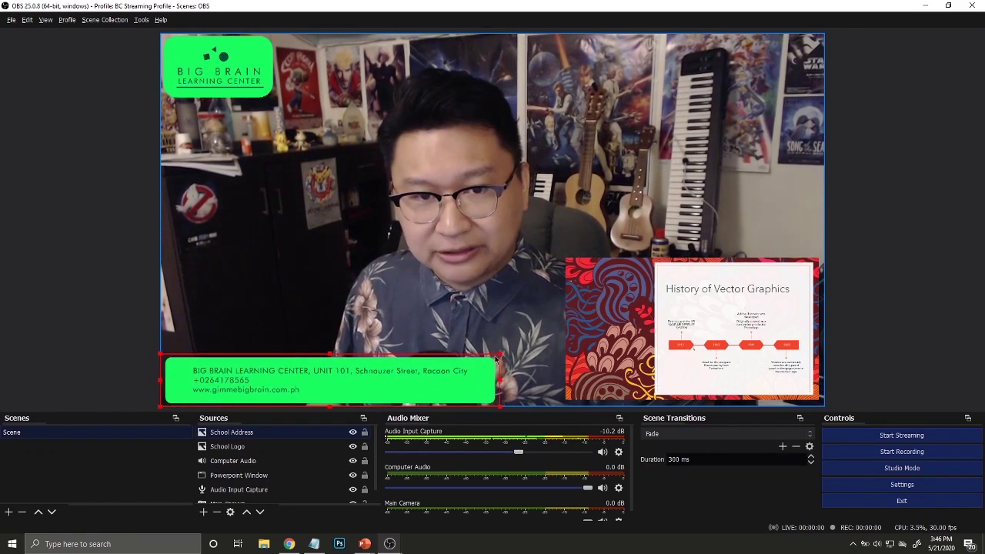
drag(497, 359, 431, 364)
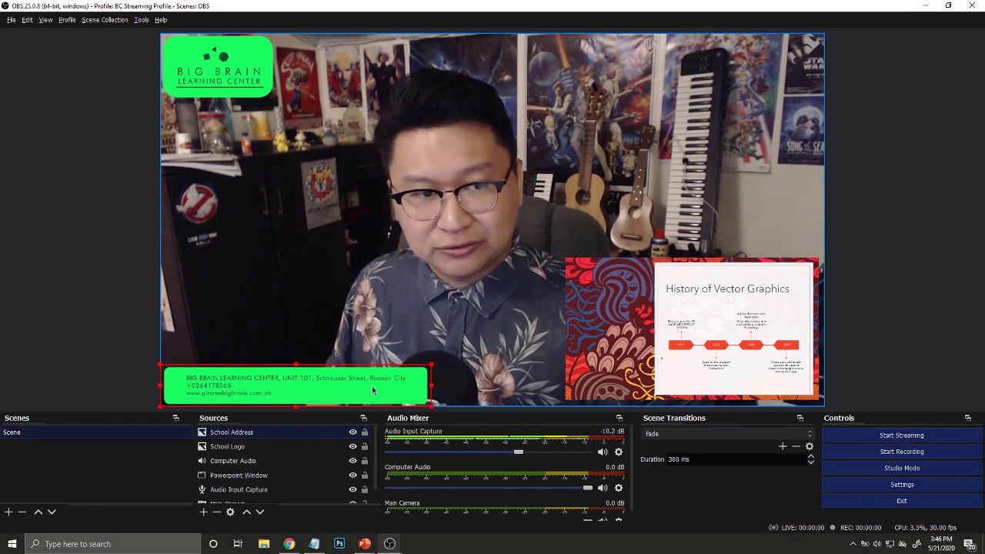
click(825, 283)
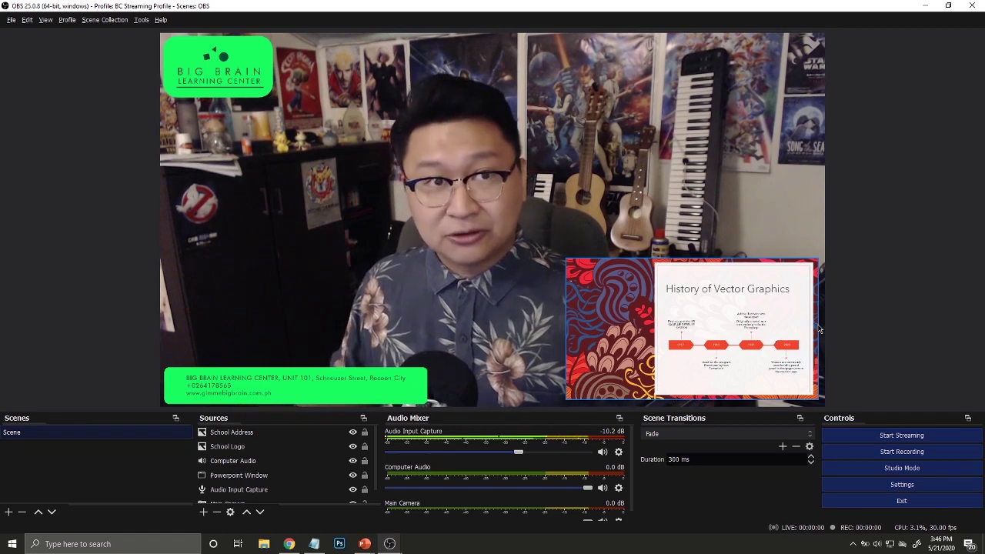
Rename the existing scene to Full Camera Screen.
click(118, 462)
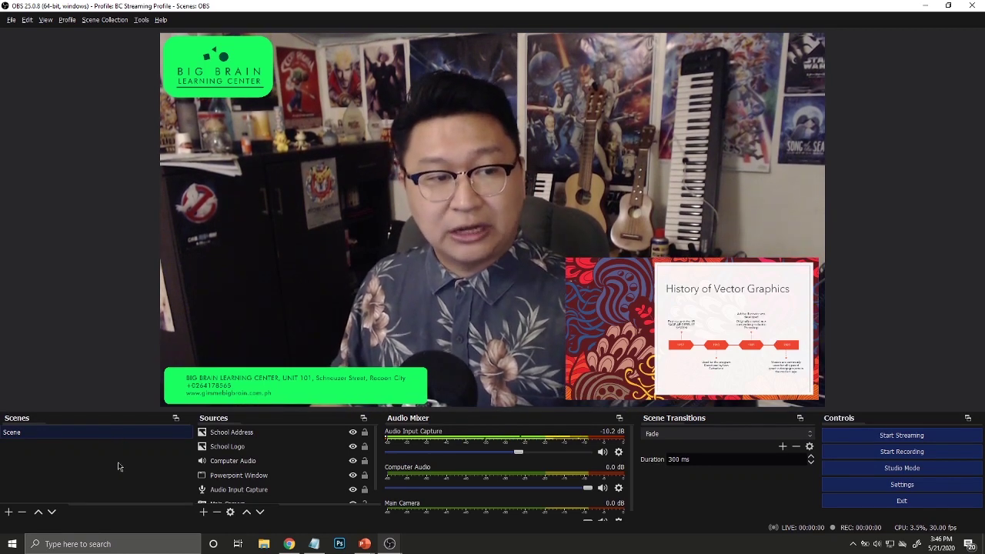
right_click(18, 436)
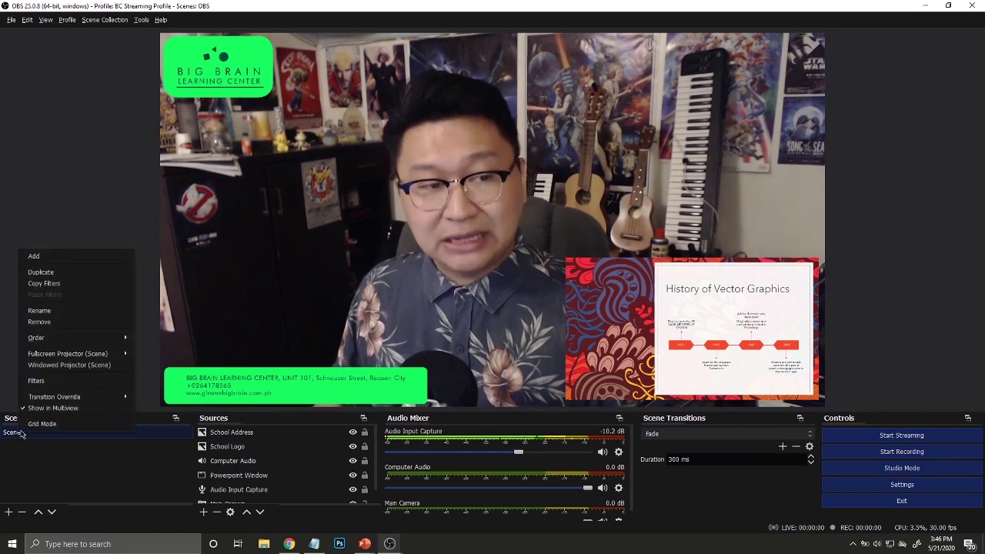
click(39, 311)
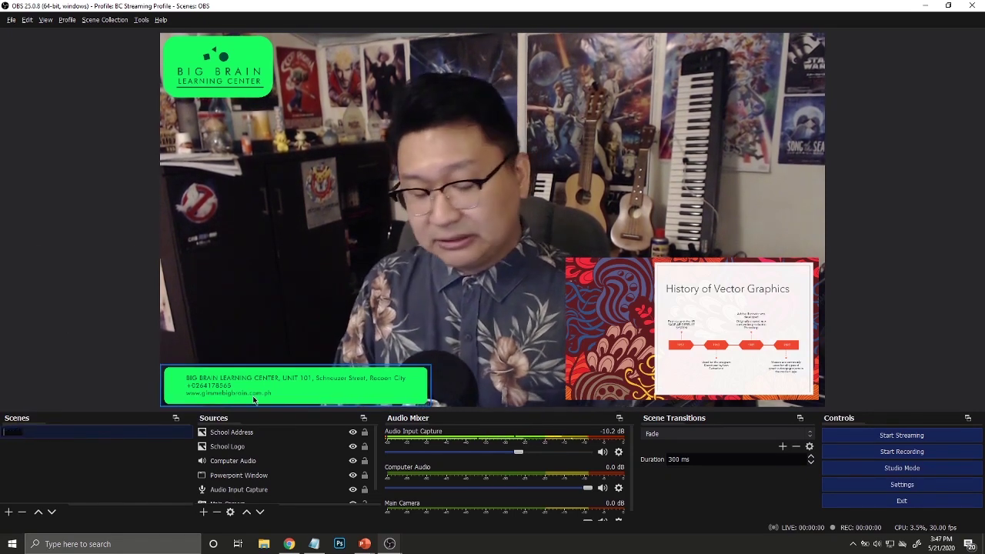
text(Fu)
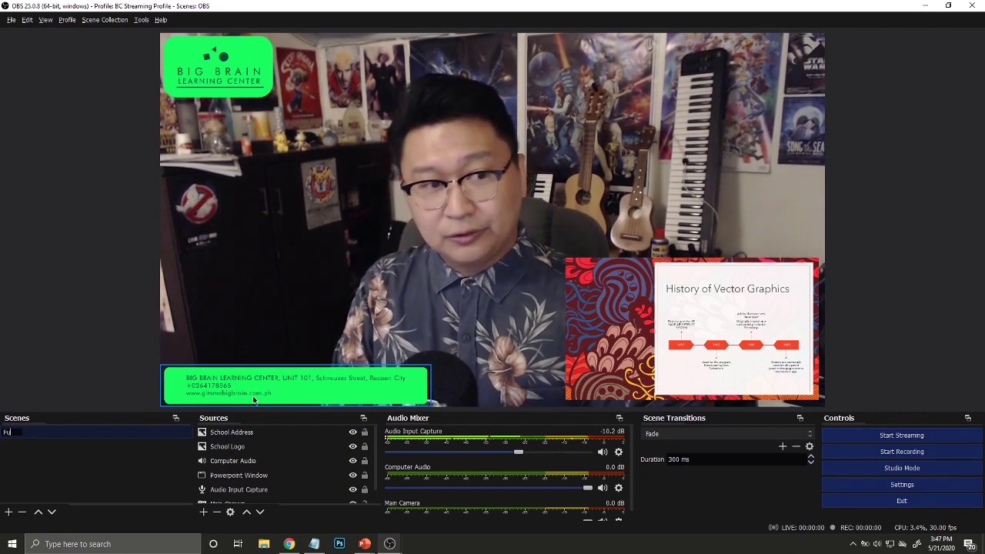
text(ll Camera )
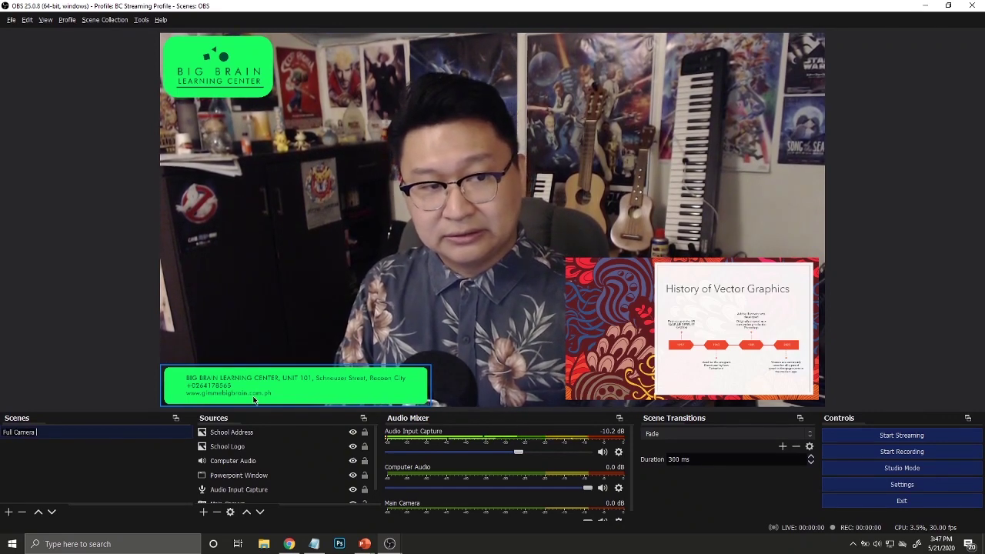
text(Screen)
key(Return)
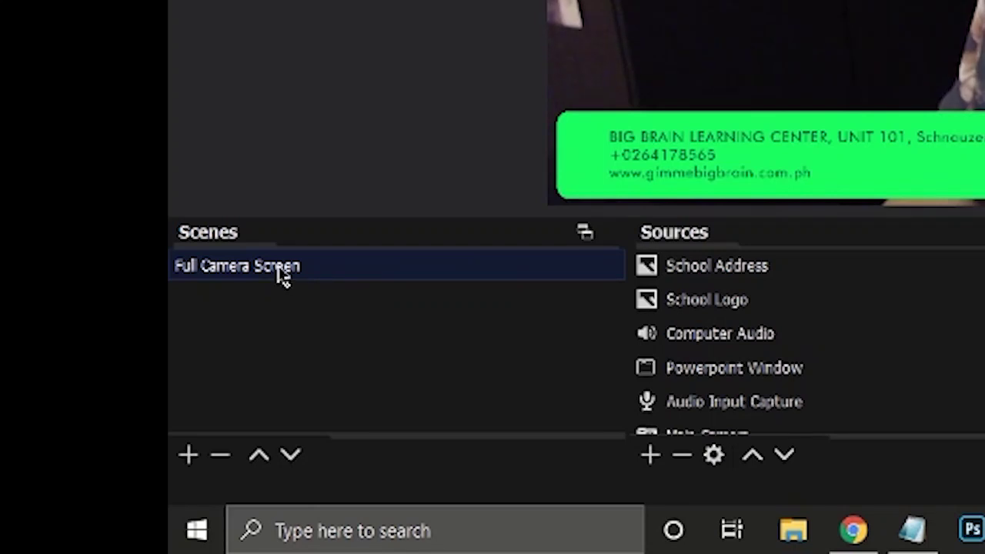
Duplicate the Full Camera Screen scene as Full Presentation Screen and switch between the two scenes to compare them.
right_click(283, 271)
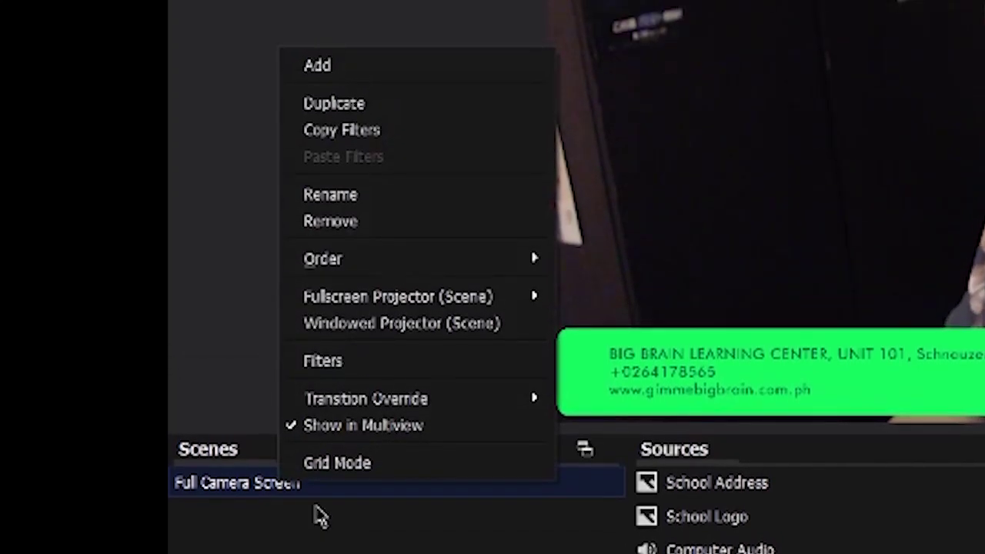
click(374, 108)
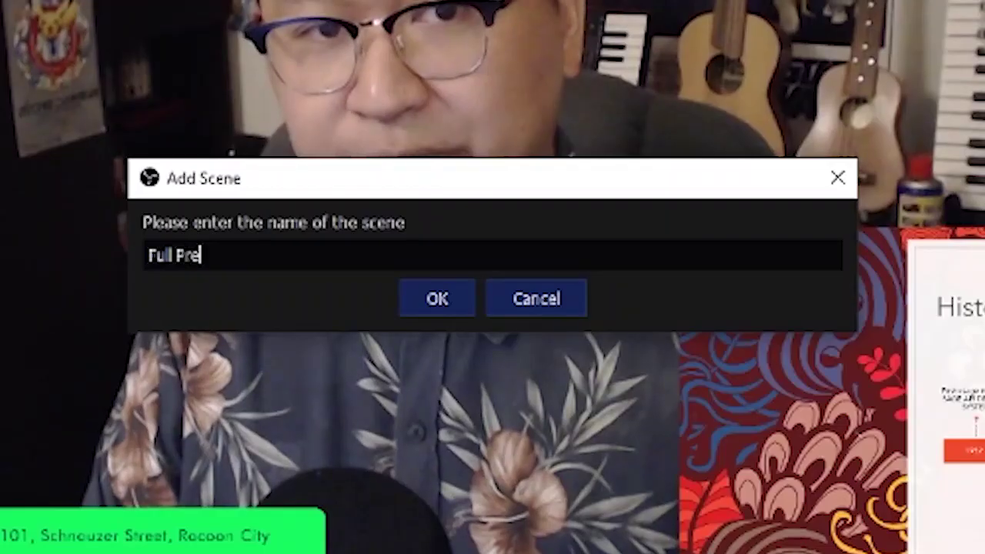
text(sentation )
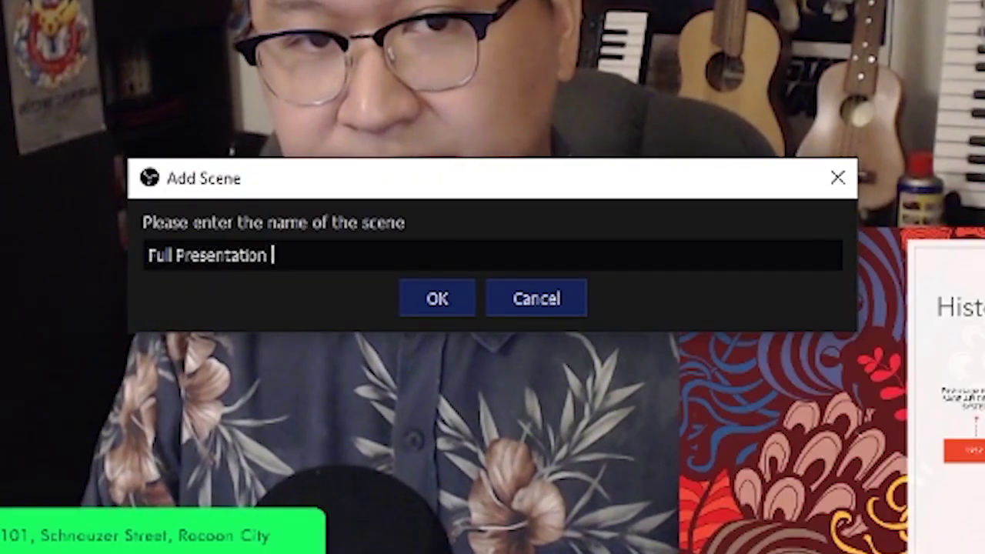
text(Screen)
key(Return)
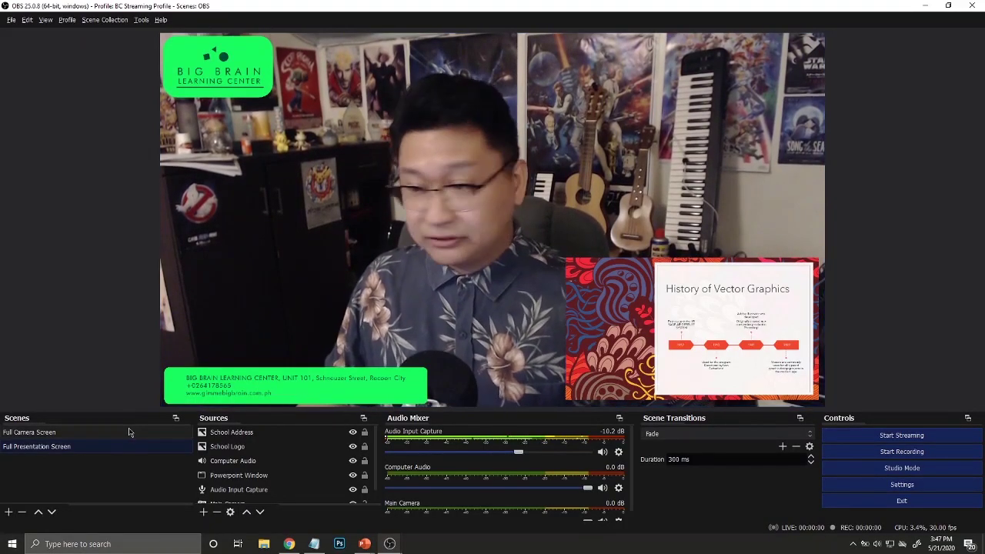
click(54, 436)
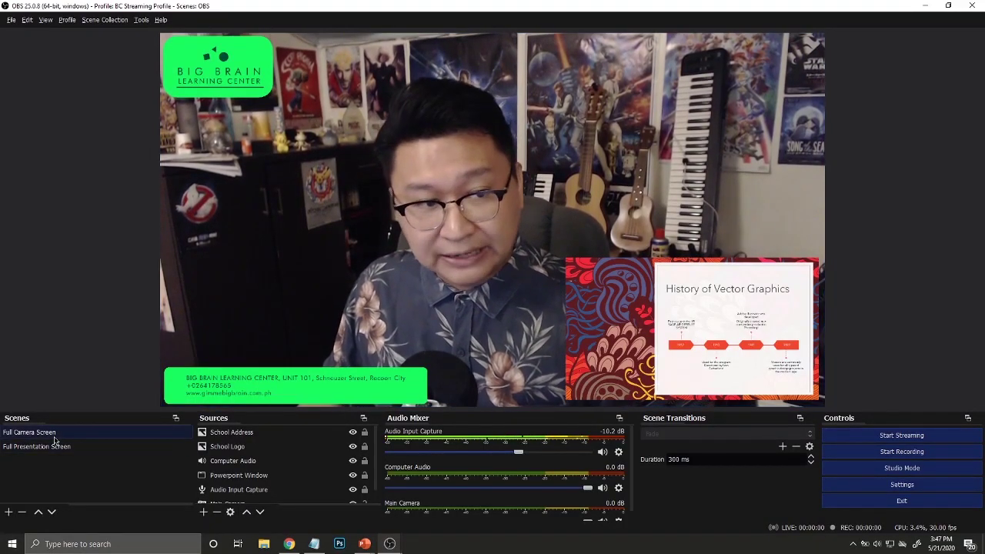
click(58, 446)
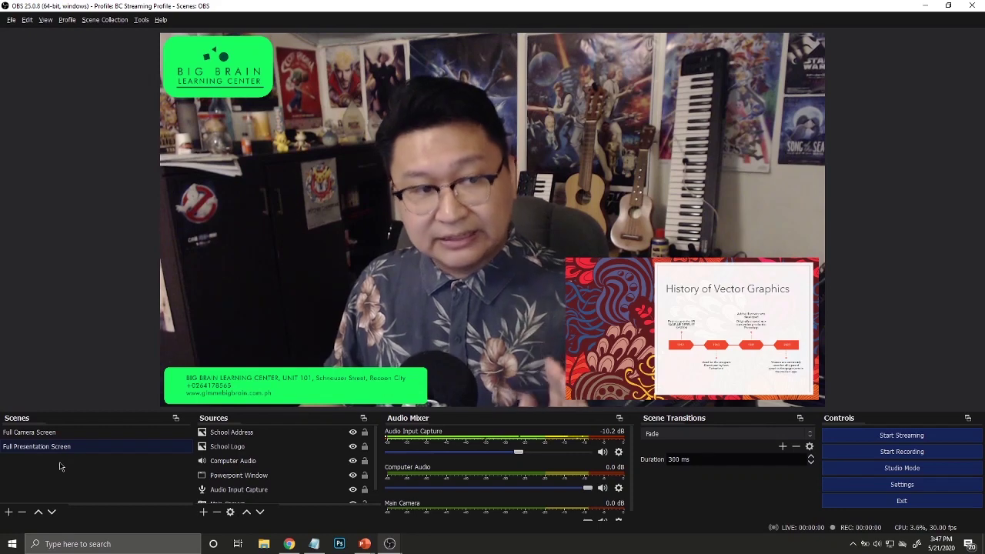
Shrink the webcam into the canvas's lower-right corner, moving the PowerPoint slide out of its way, and deselect it.
click(552, 199)
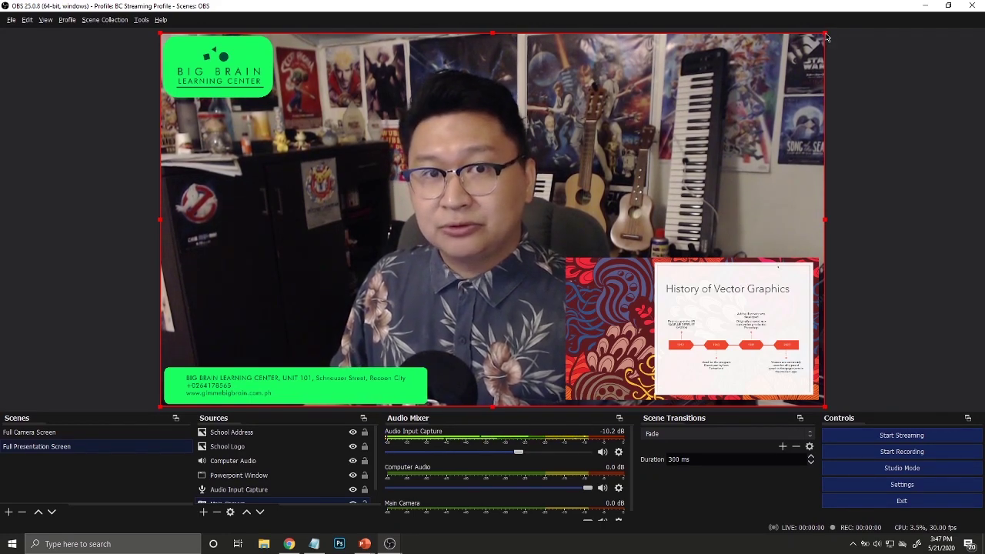
drag(825, 35, 381, 282)
drag(271, 359, 692, 165)
drag(713, 310, 382, 133)
drag(716, 167, 745, 353)
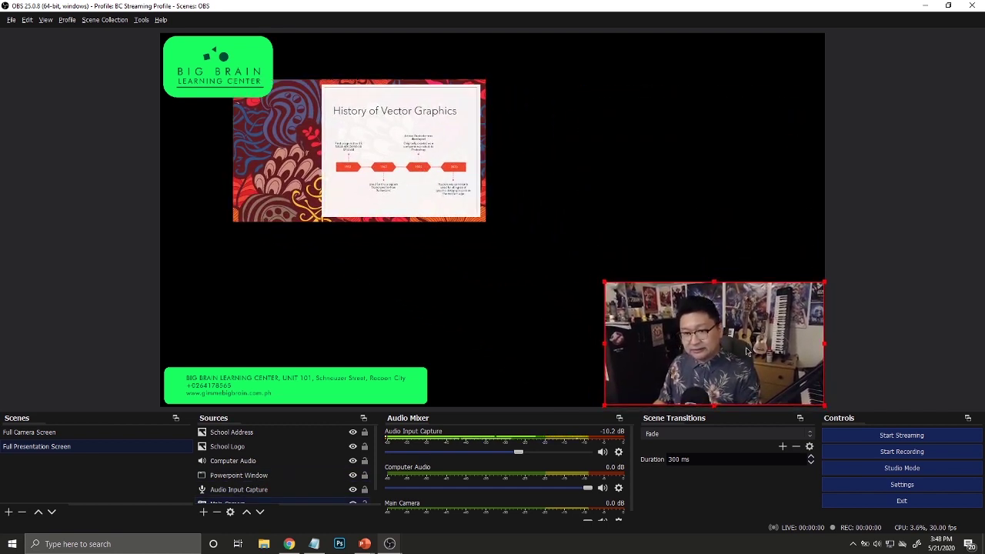
drag(605, 284, 664, 336)
click(919, 230)
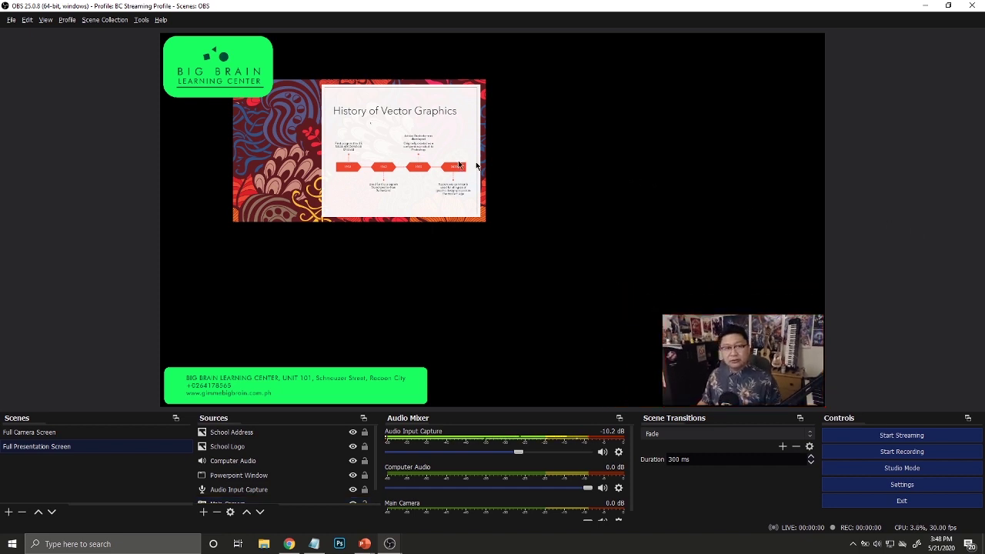
Align the PowerPoint slide with the canvas's upper-left corner and enlarge it to fill the whole canvas.
drag(401, 180, 327, 137)
drag(415, 179, 827, 390)
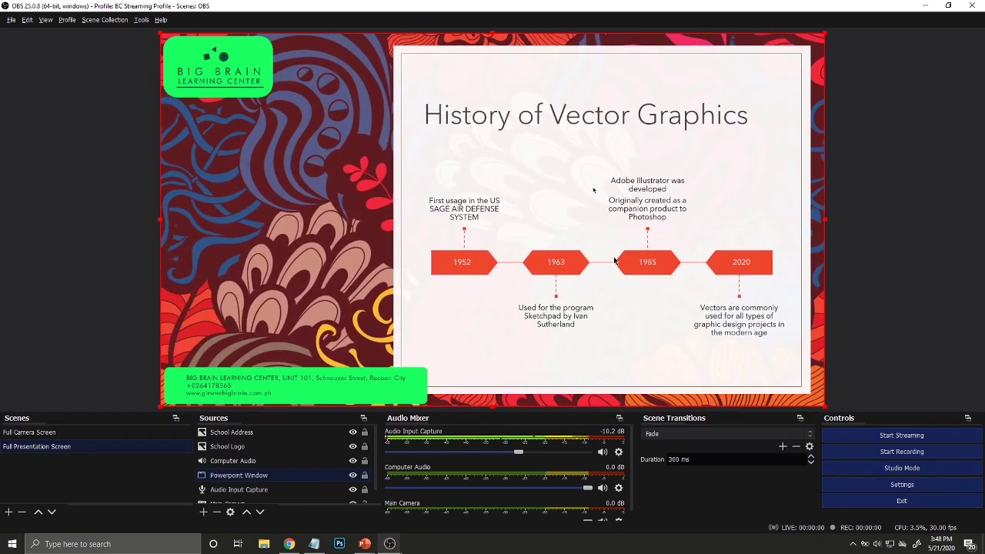
drag(824, 315, 666, 416)
drag(821, 392, 664, 315)
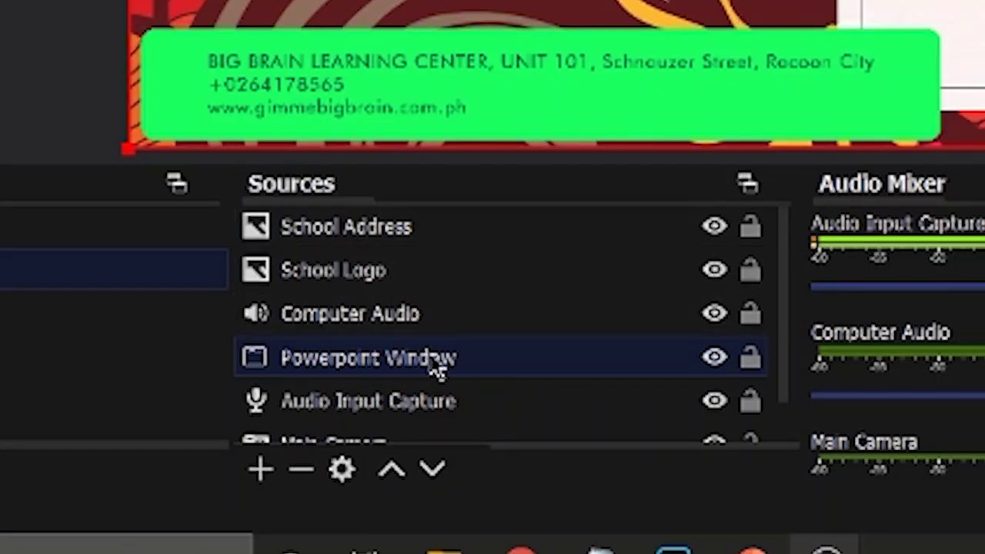
Move the Main Camera source above Powerpoint Window in the source order so the webcam overlays the slide.
scroll(261, 484, down, 1)
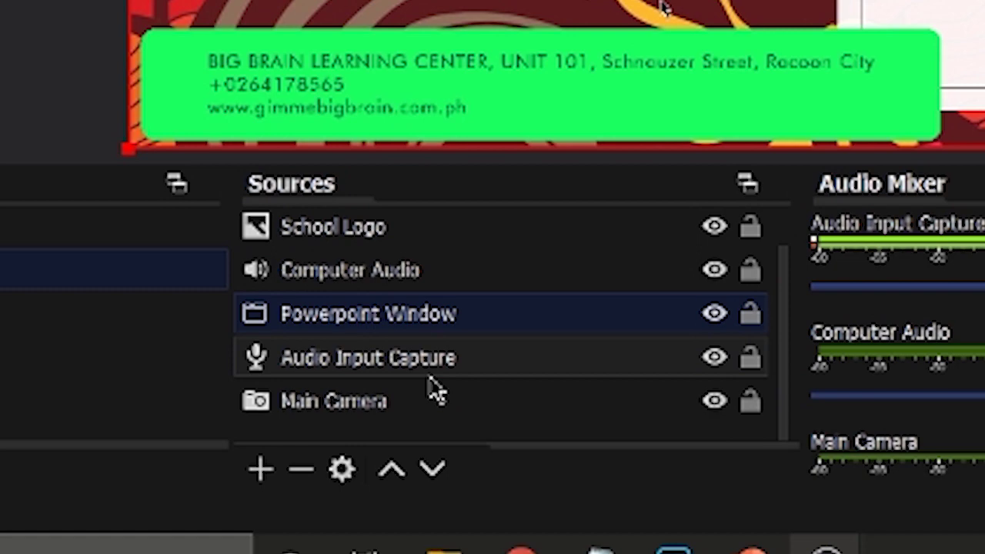
click(397, 420)
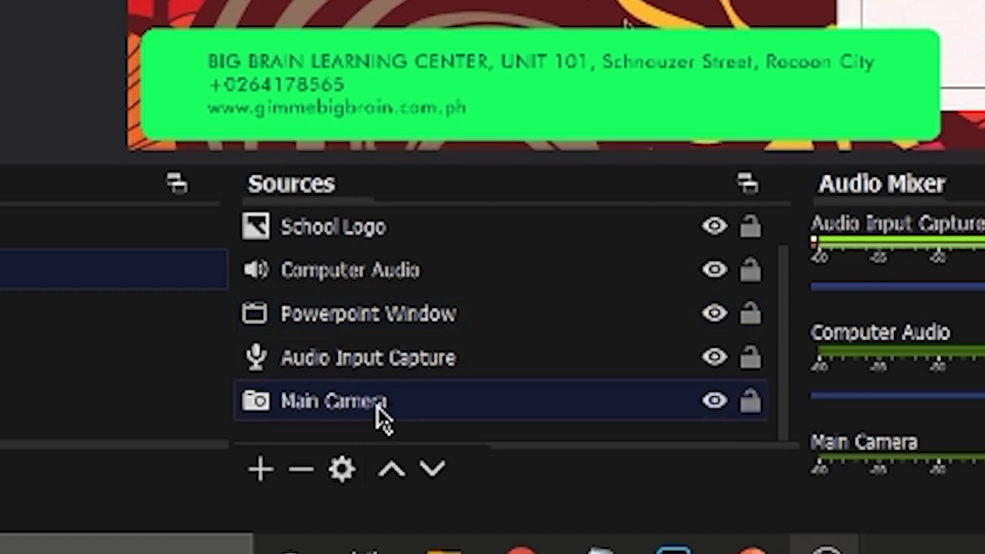
drag(374, 406, 396, 303)
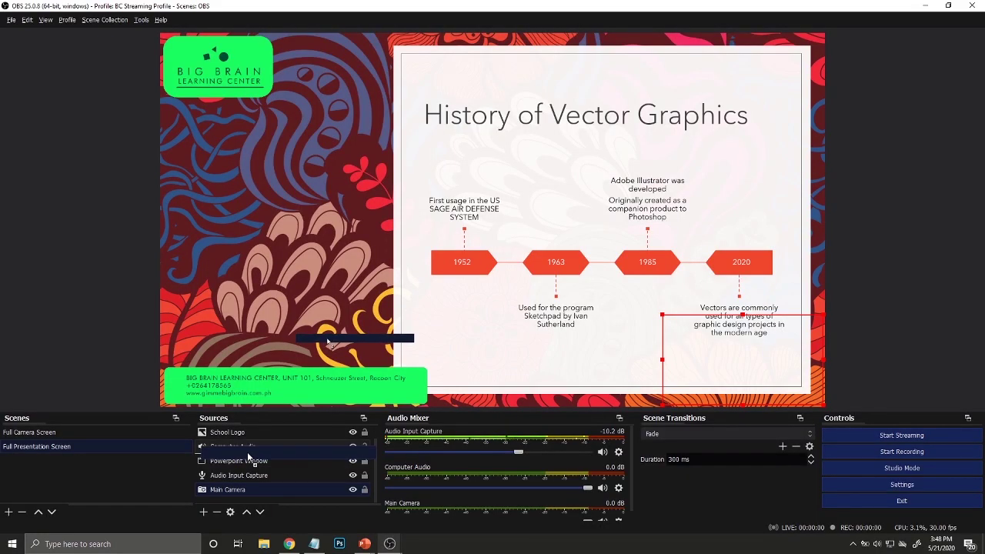
drag(248, 457, 248, 459)
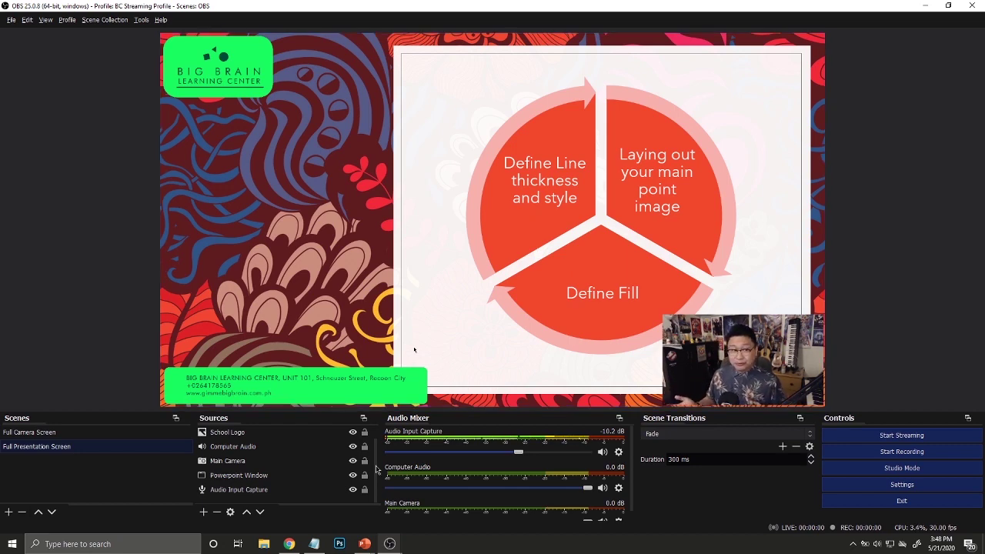
Add a new Media Source named Background Music to the Full Presentation Screen scene.
scroll(377, 466, up, 1)
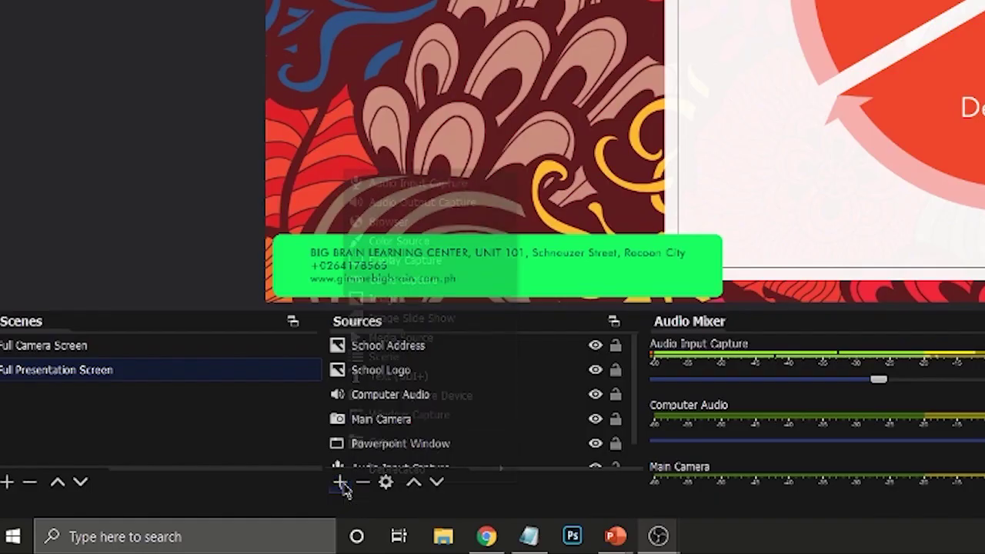
click(203, 511)
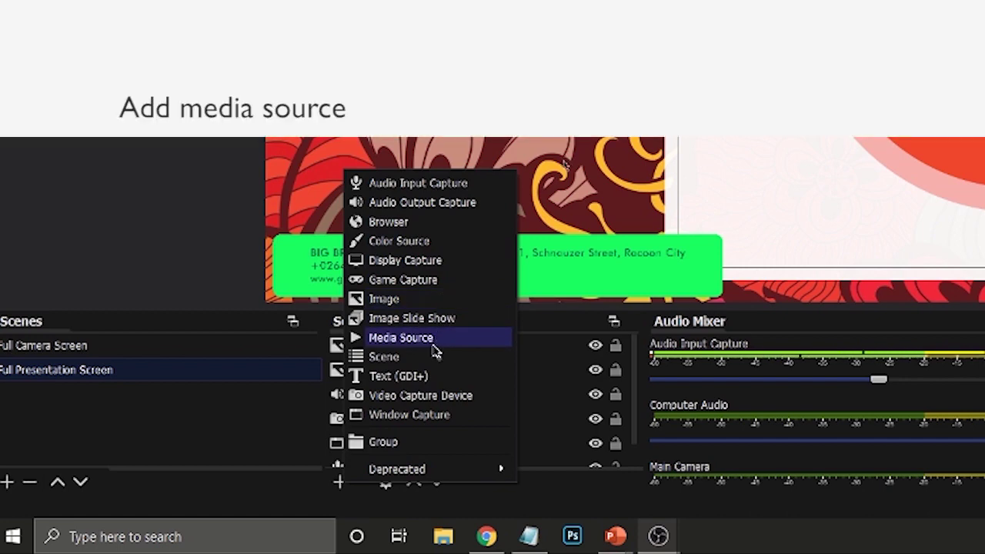
click(433, 343)
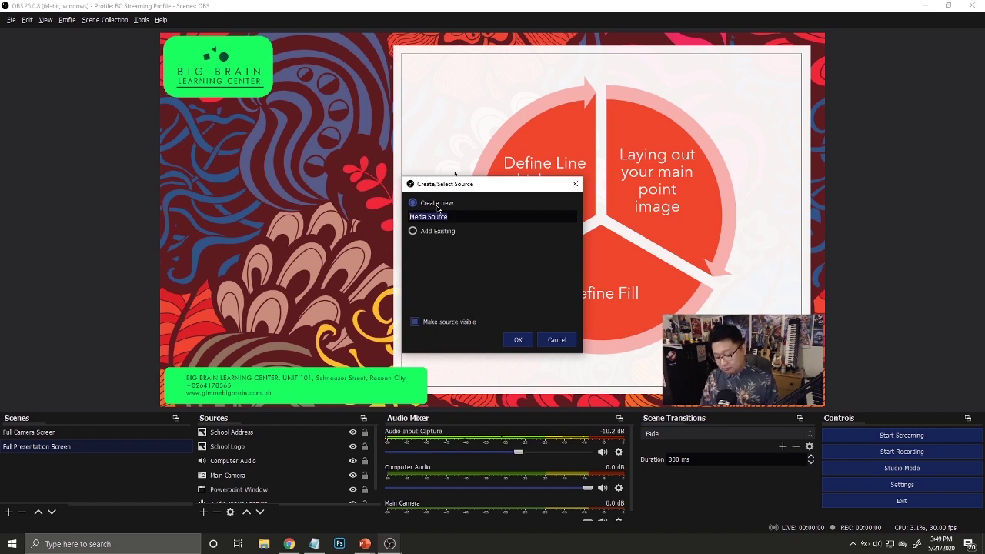
text(ckground)
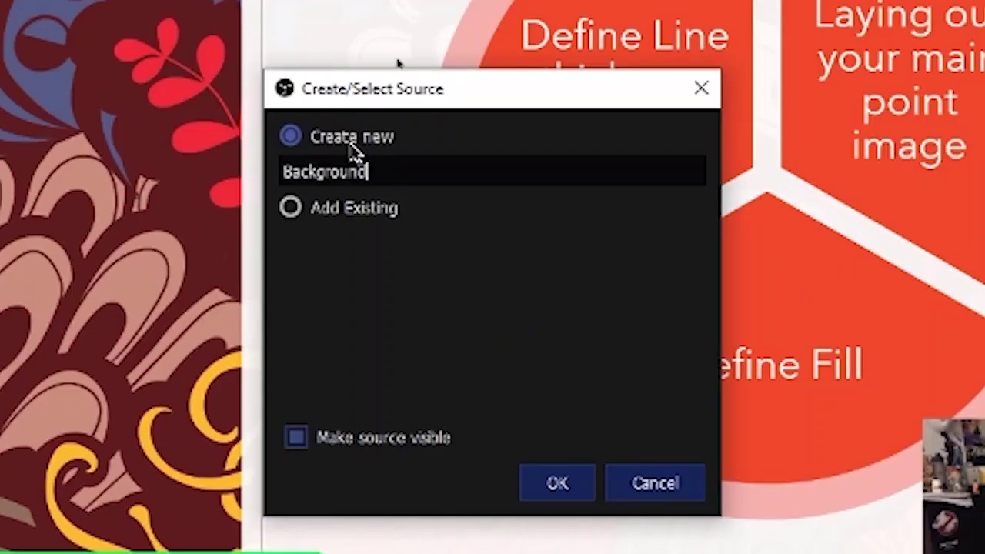
text( Music)
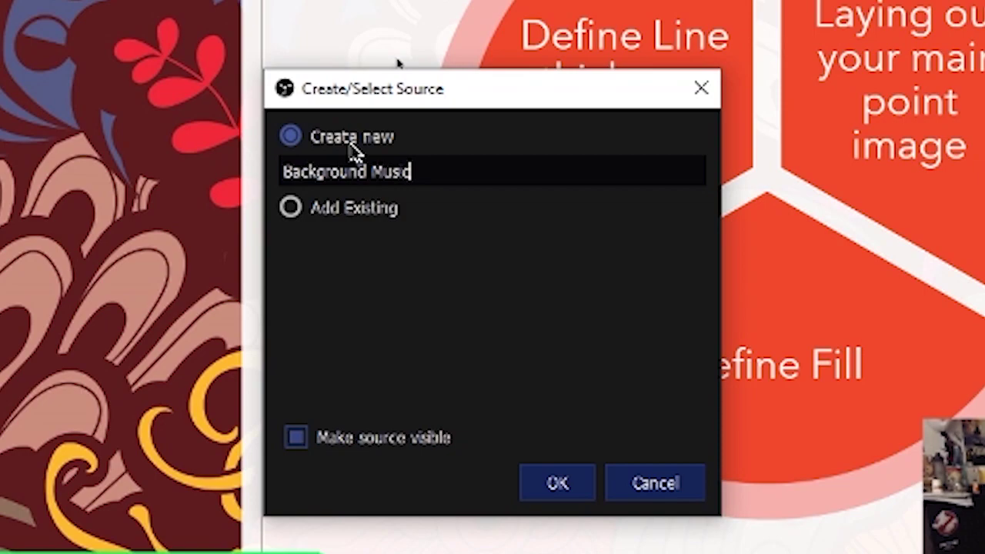
click(576, 483)
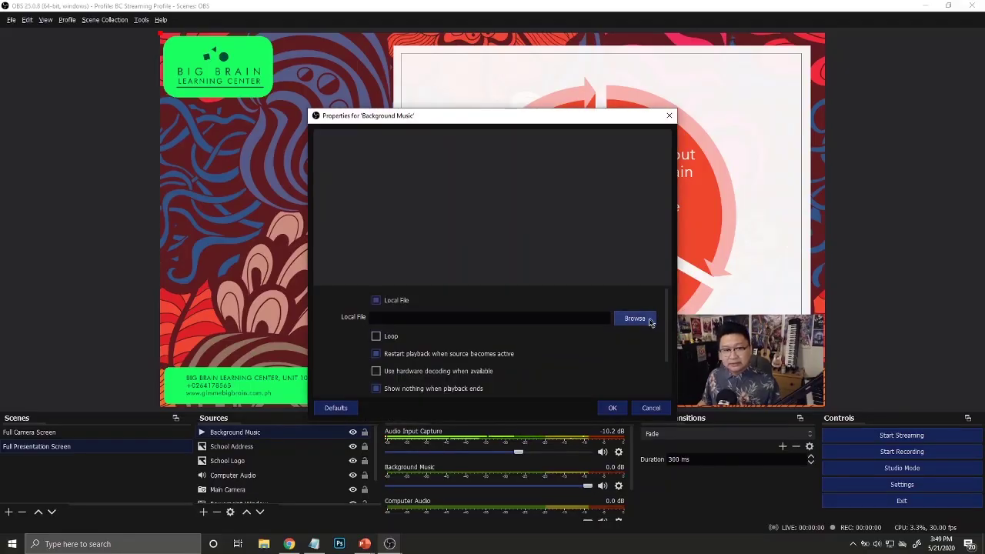
Load An_Army_of_None.mp3 from the Assets/Music folder as the local file and enable looping.
click(635, 320)
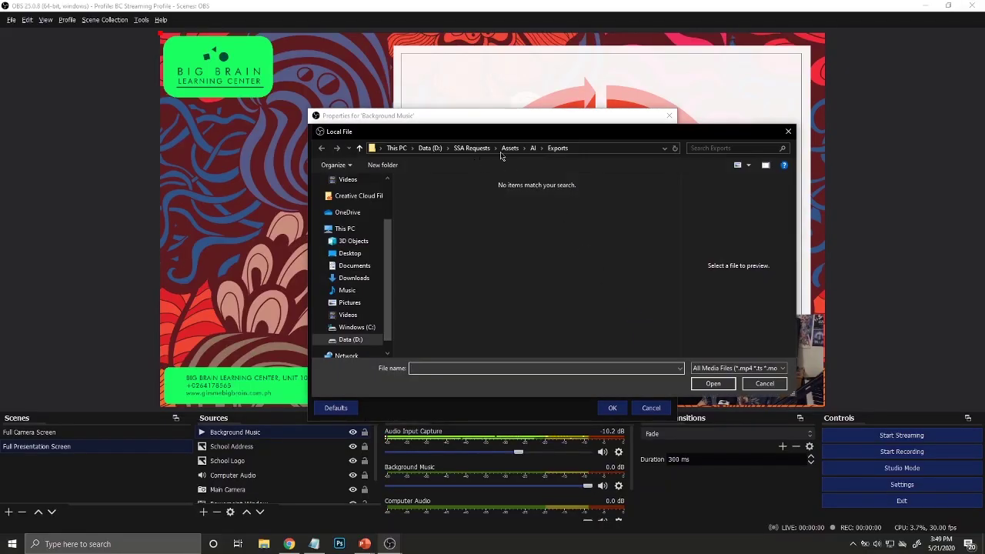
click(510, 147)
double_click(451, 208)
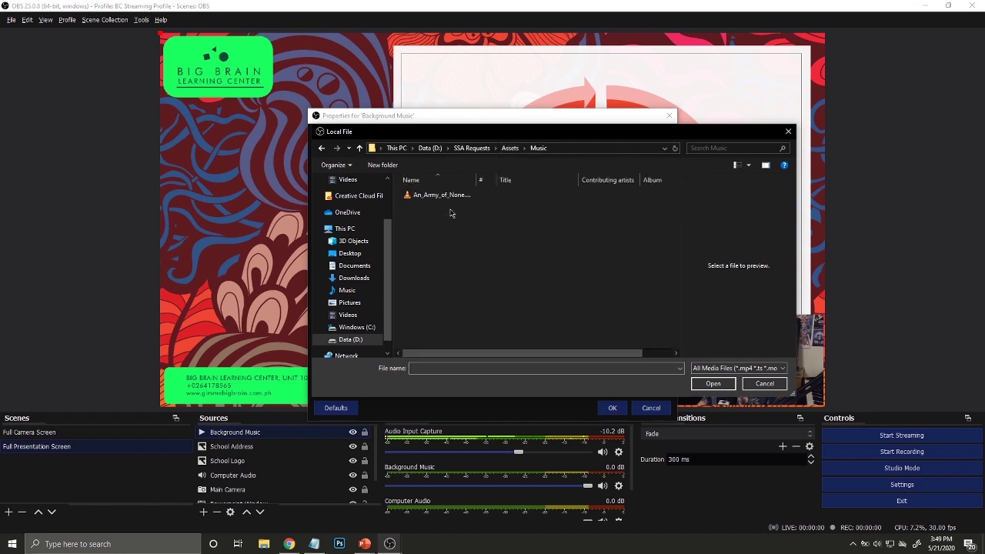
click(458, 197)
click(722, 382)
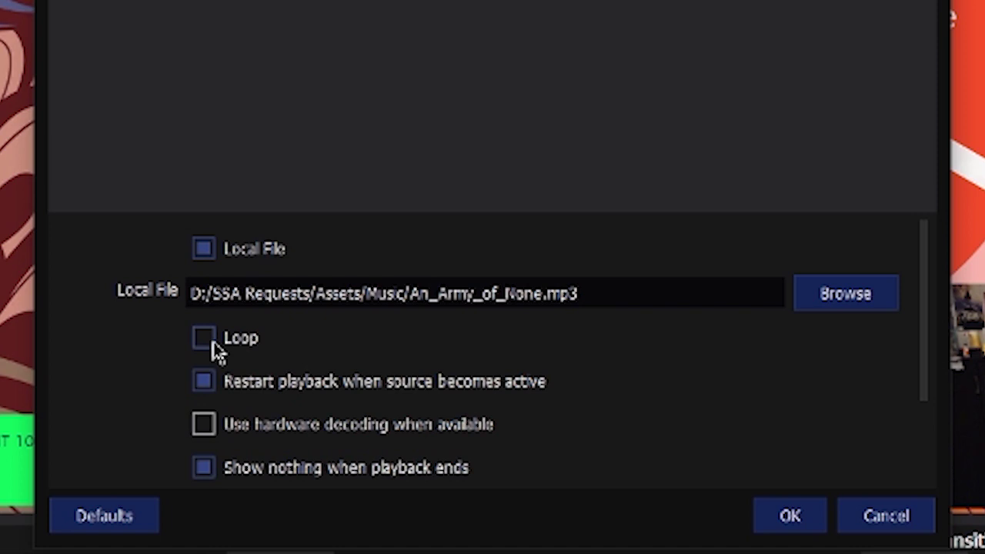
click(212, 343)
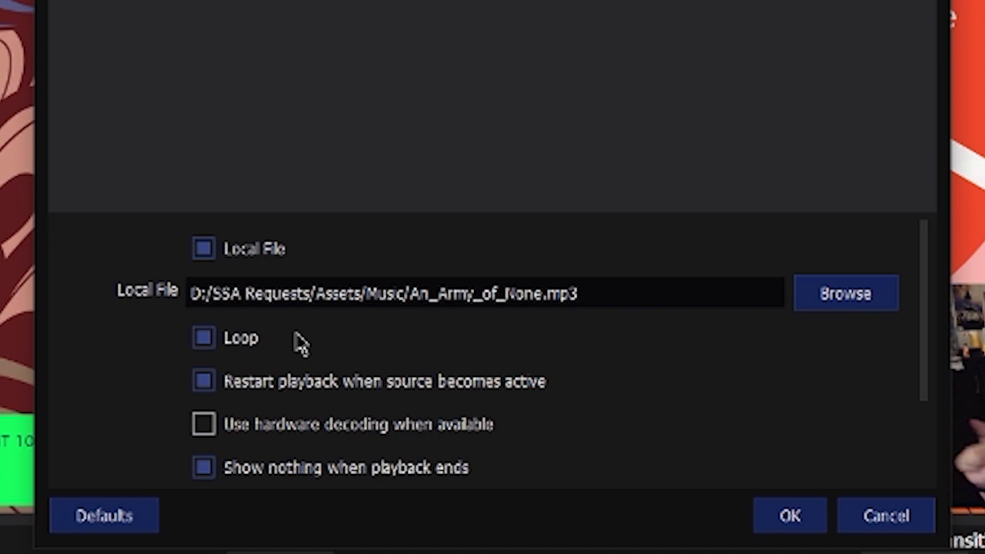
click(790, 515)
Lower the Background Music volume to about -30.8 dB.
scroll(901, 304, down, 1)
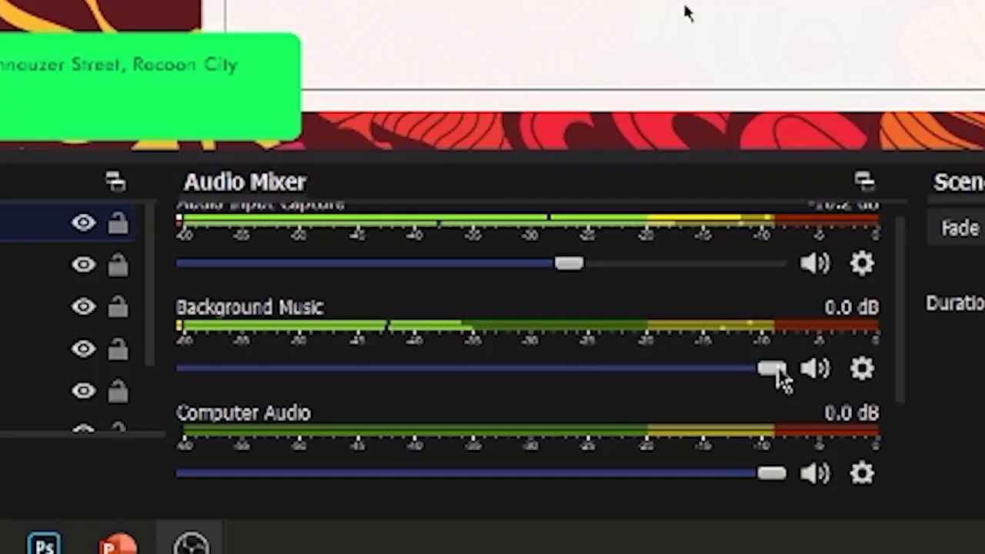
drag(588, 481, 587, 480)
drag(767, 368, 404, 413)
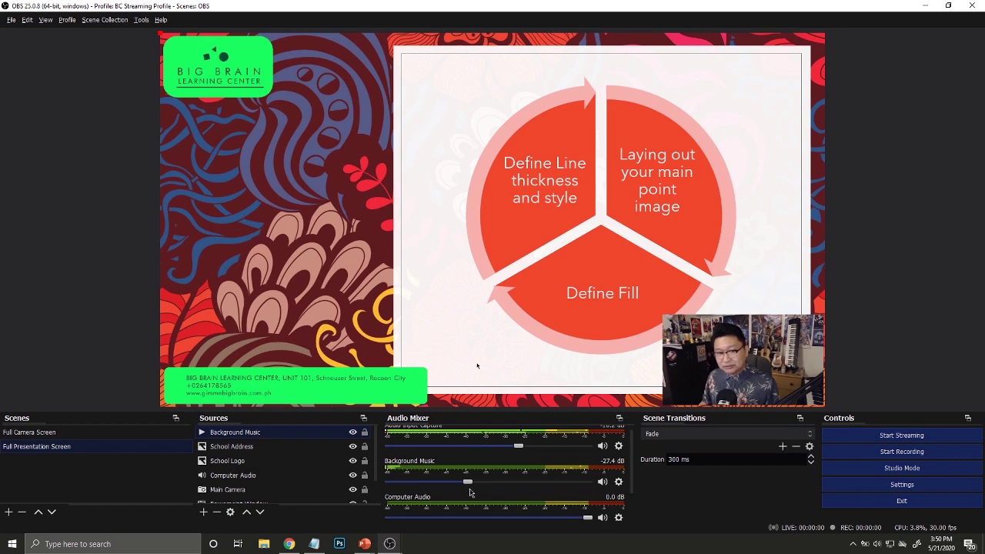
drag(470, 489, 473, 487)
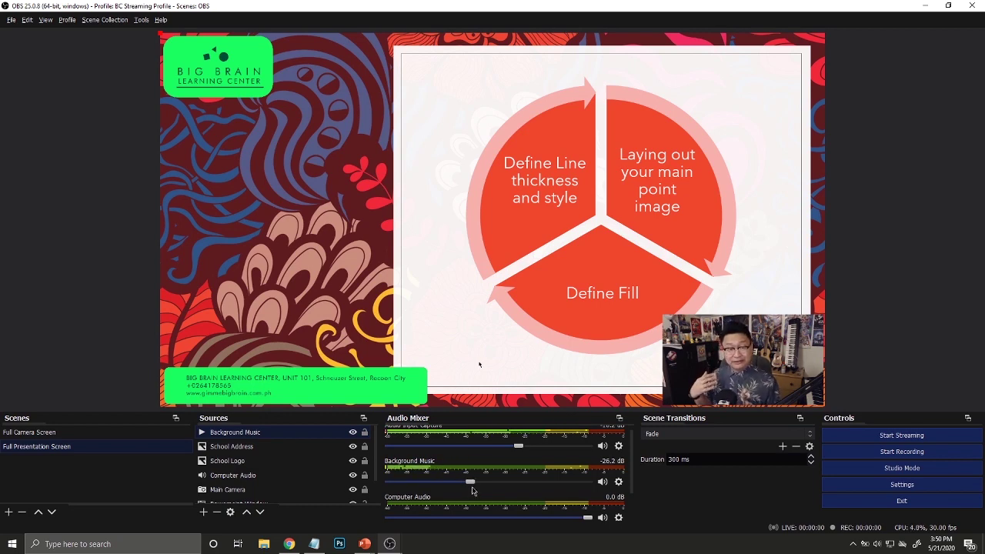
drag(471, 486, 466, 483)
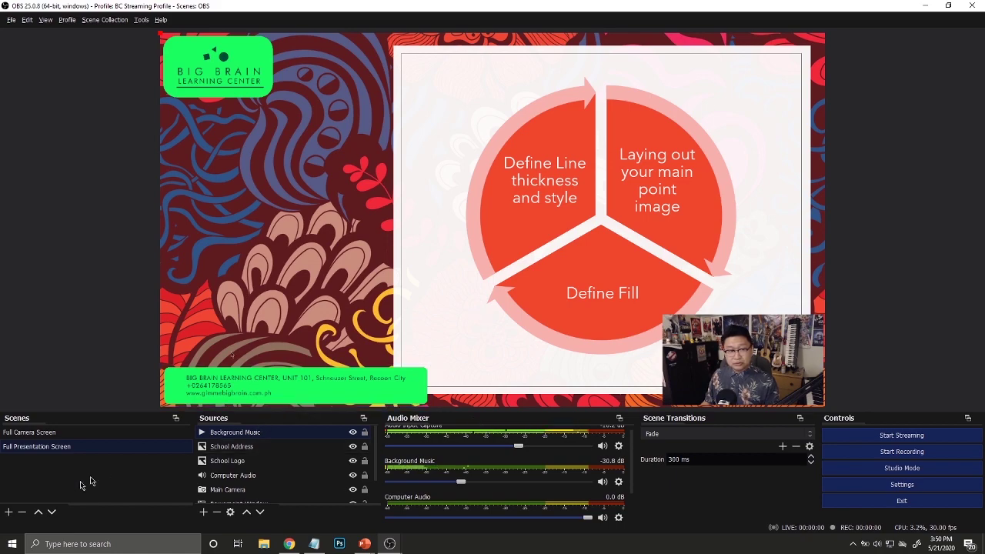
Switch back and forth between Full Camera Screen and Full Presentation Screen to preview the scene changes.
click(55, 434)
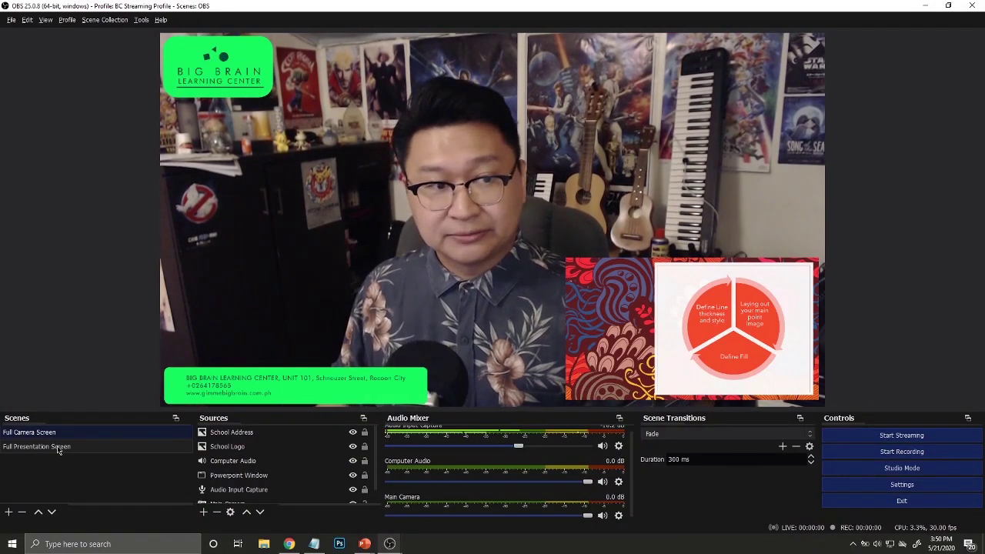
click(57, 446)
click(65, 433)
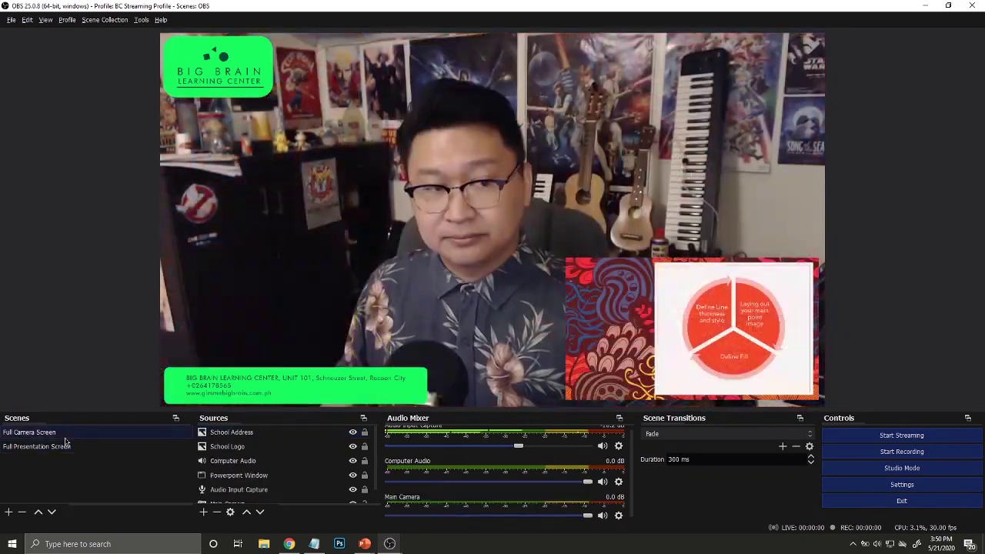
click(67, 446)
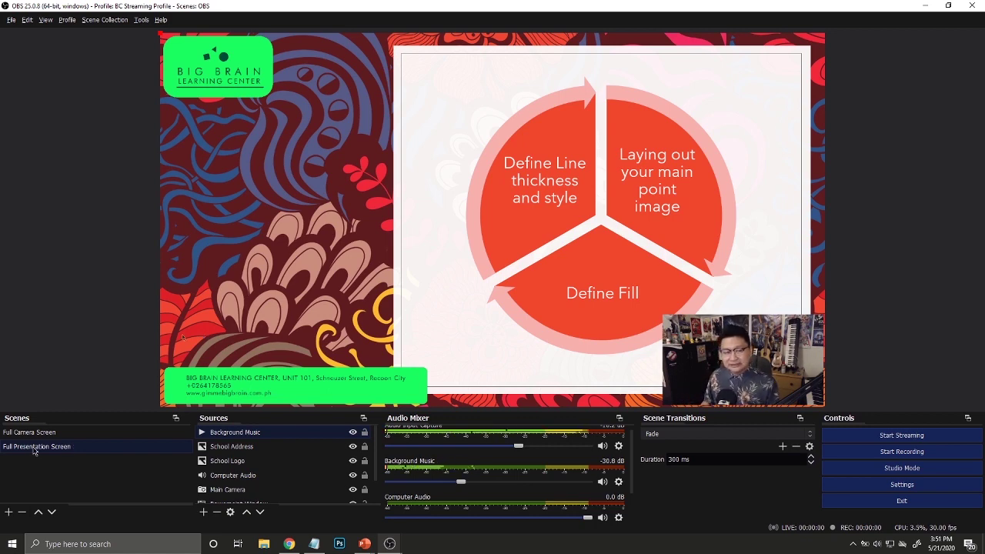
Duplicate the Full Presentation Screen scene as Full Presentation Screen 2.
right_click(34, 452)
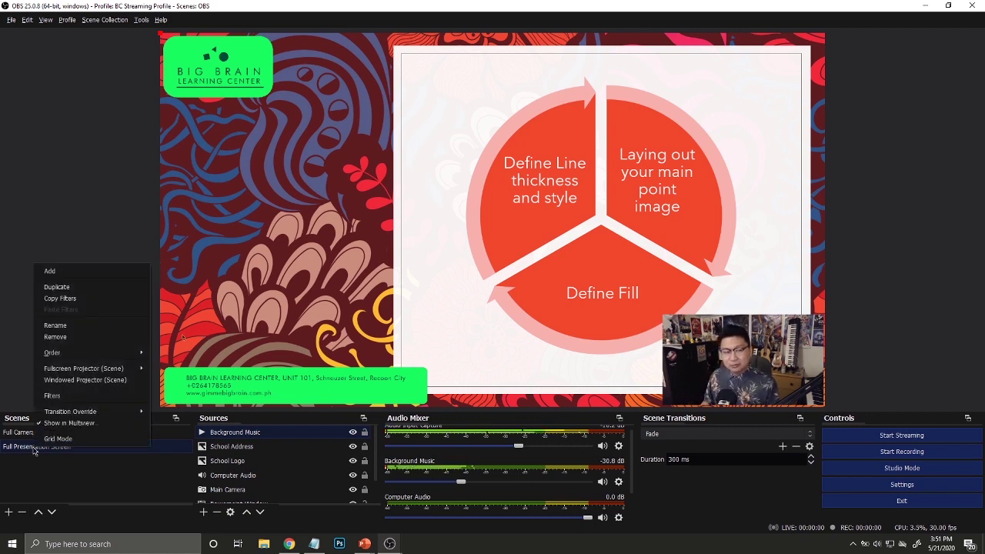
click(106, 287)
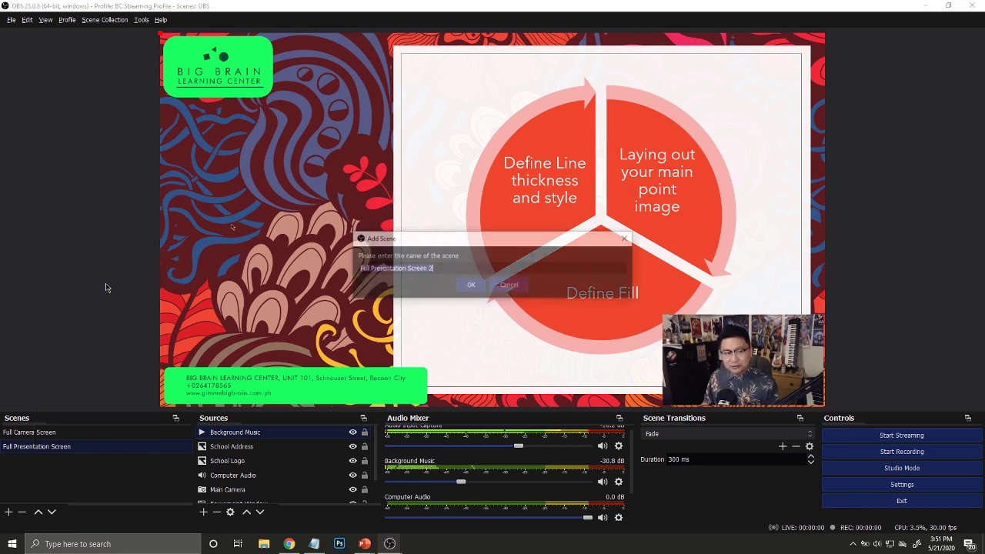
click(466, 285)
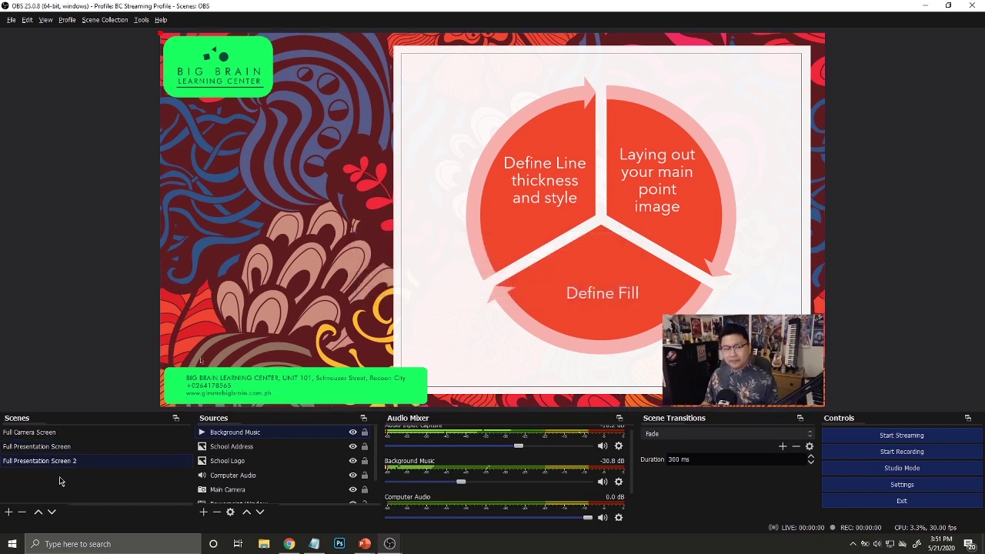
Remove the Powerpoint Window source from Full Presentation Screen 2 and enlarge the Main Camera to fill the canvas.
click(612, 264)
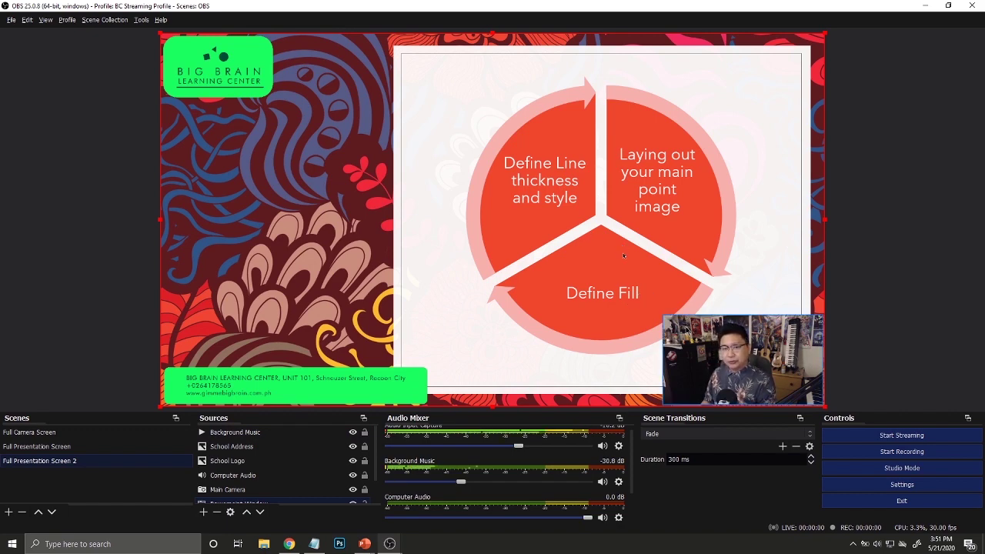
key(Delete)
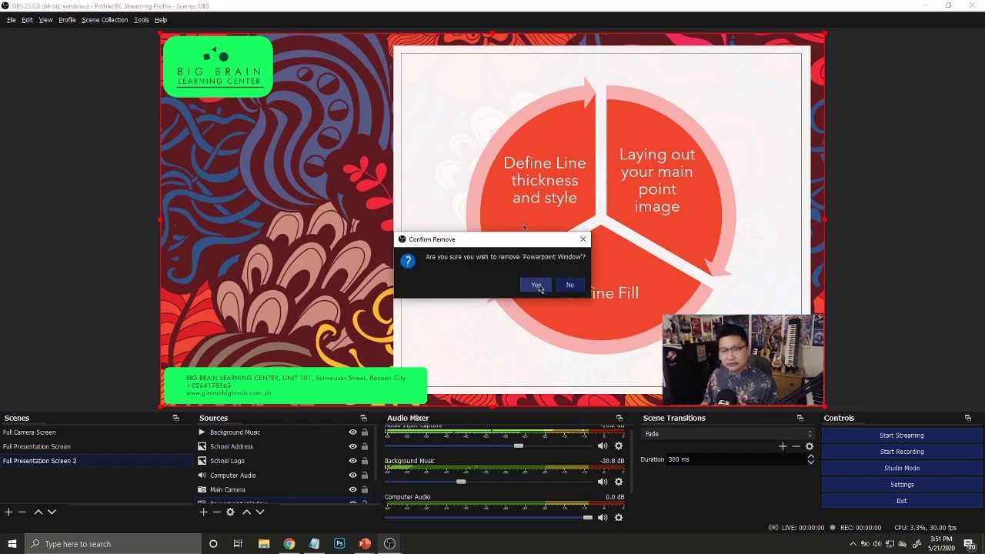
click(536, 285)
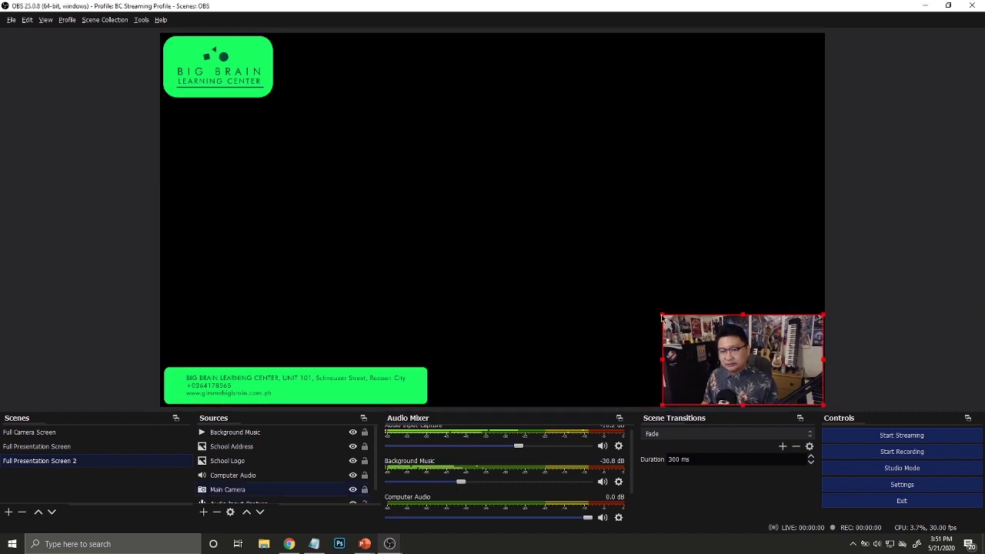
drag(662, 317, 163, 204)
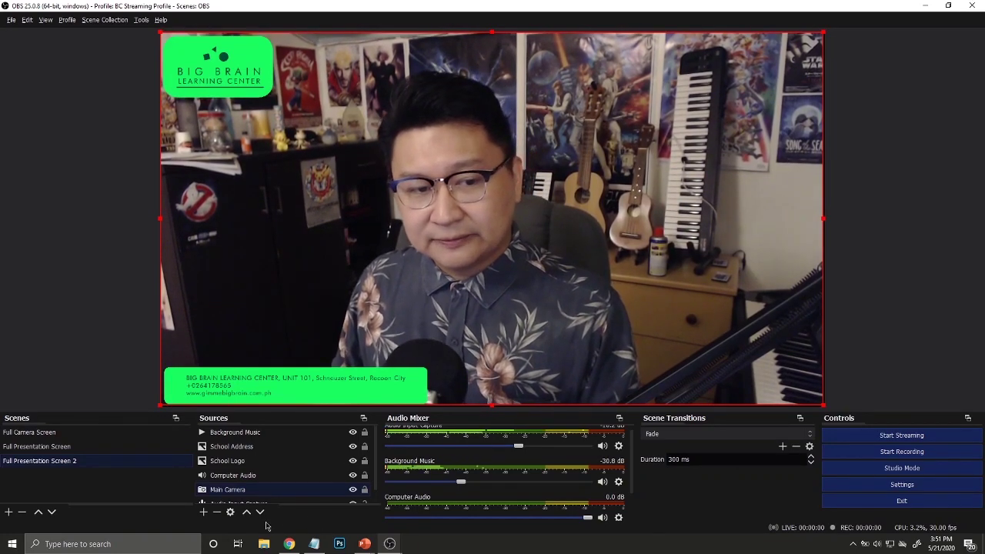
click(112, 311)
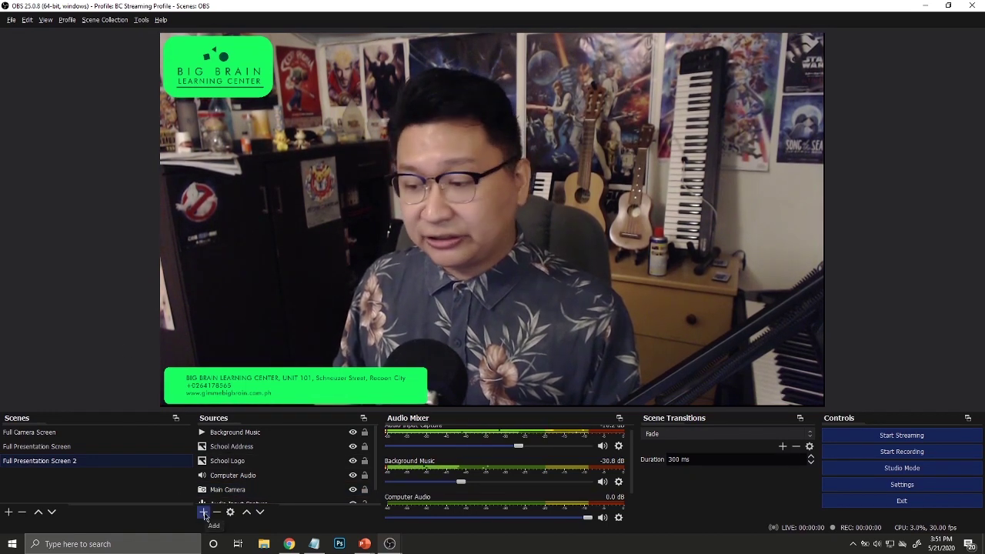
Add a new Text (GDI+) source named Goodbye Message to the Full Presentation Screen 2 scene.
click(204, 513)
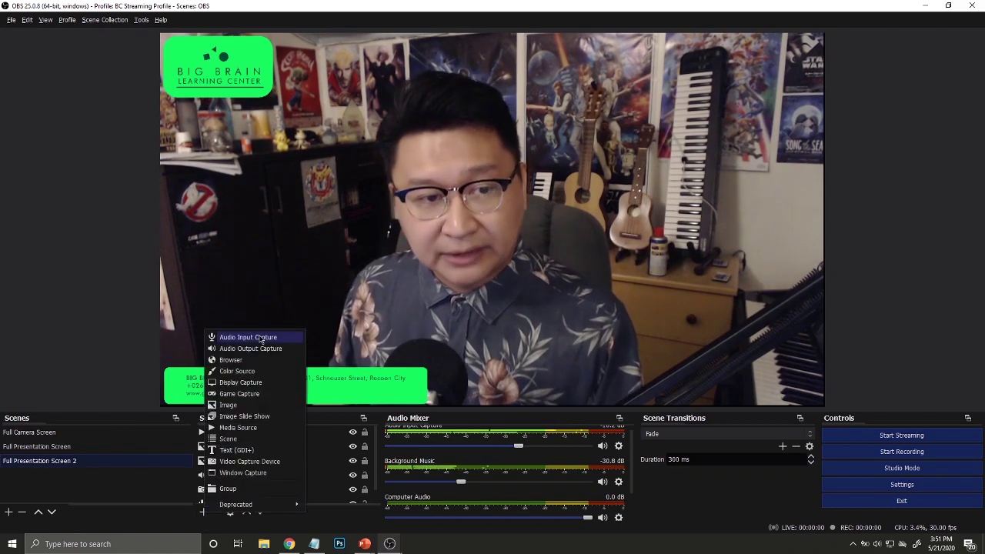
click(260, 450)
text(G)
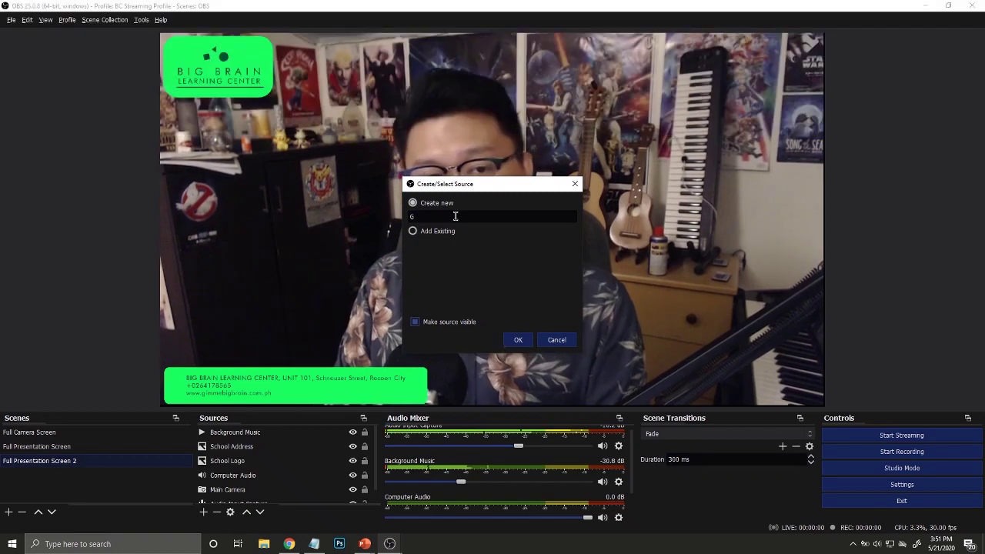
text(oodbye)
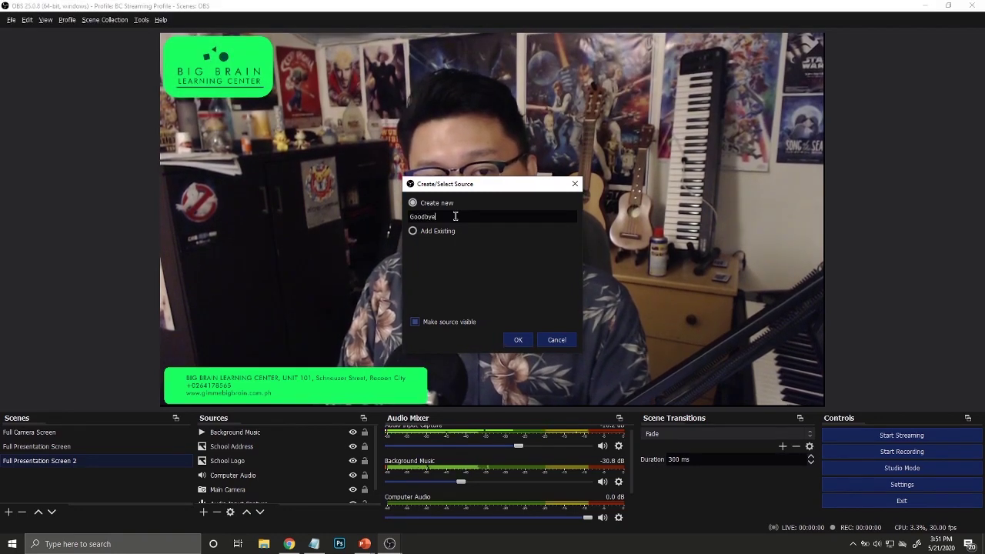
text( Massag)
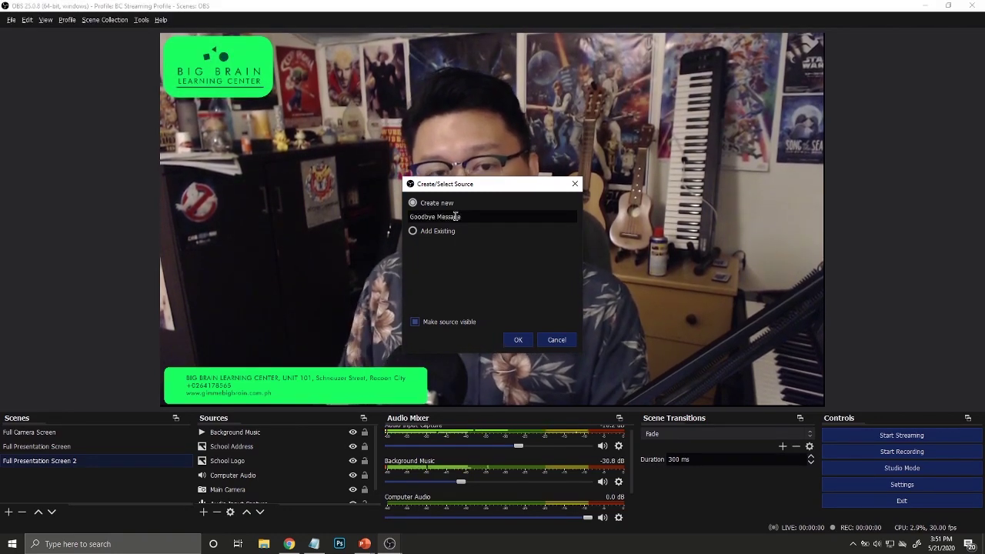
text(e)
click(518, 339)
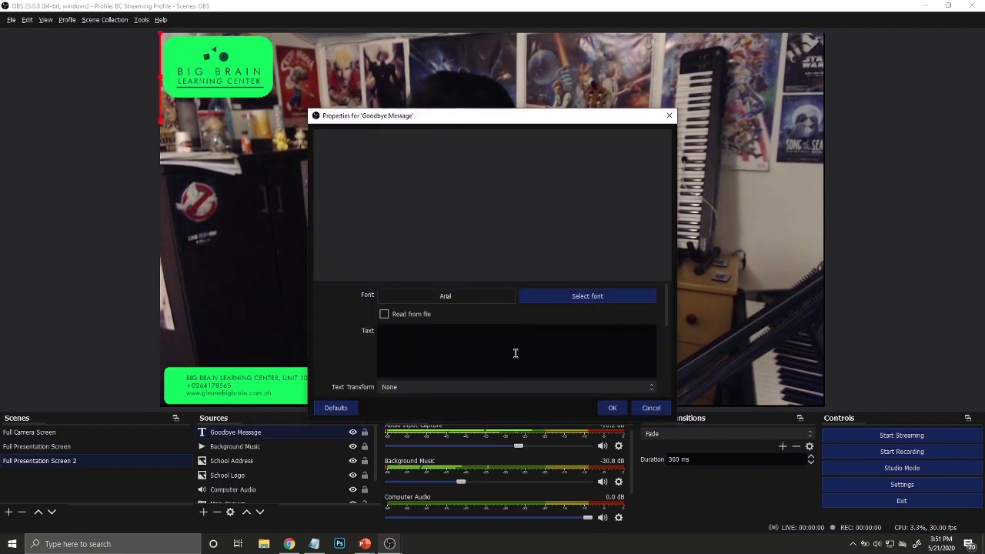
Enter "Goodbye and thank you for watching" as the source text, with a line break before "you".
drag(583, 118, 841, 78)
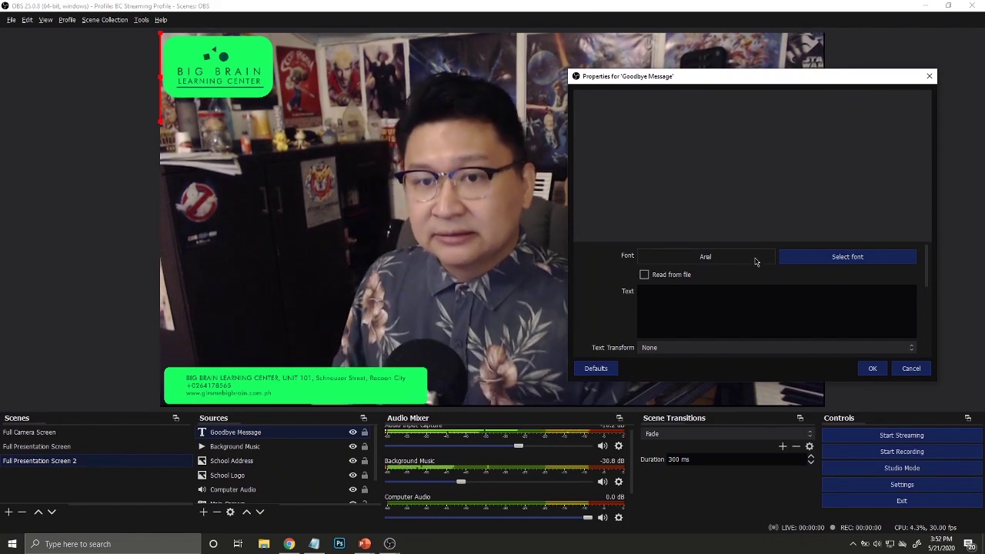
click(731, 318)
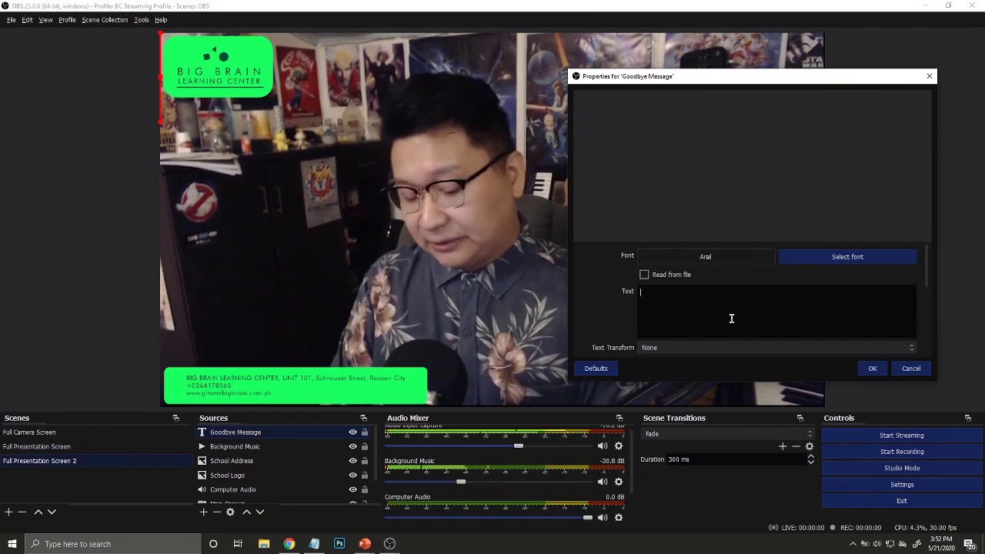
text(Goodbye)
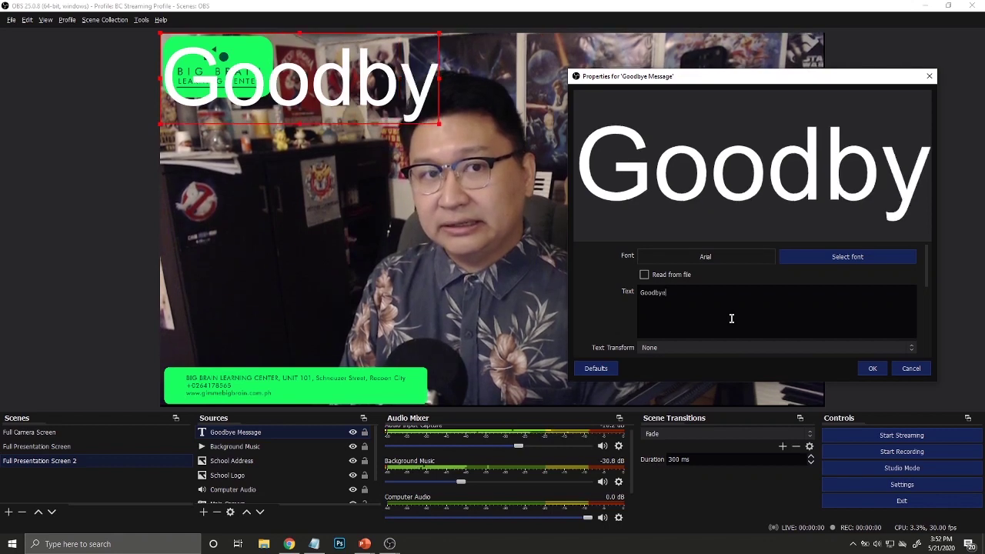
text( and thank you)
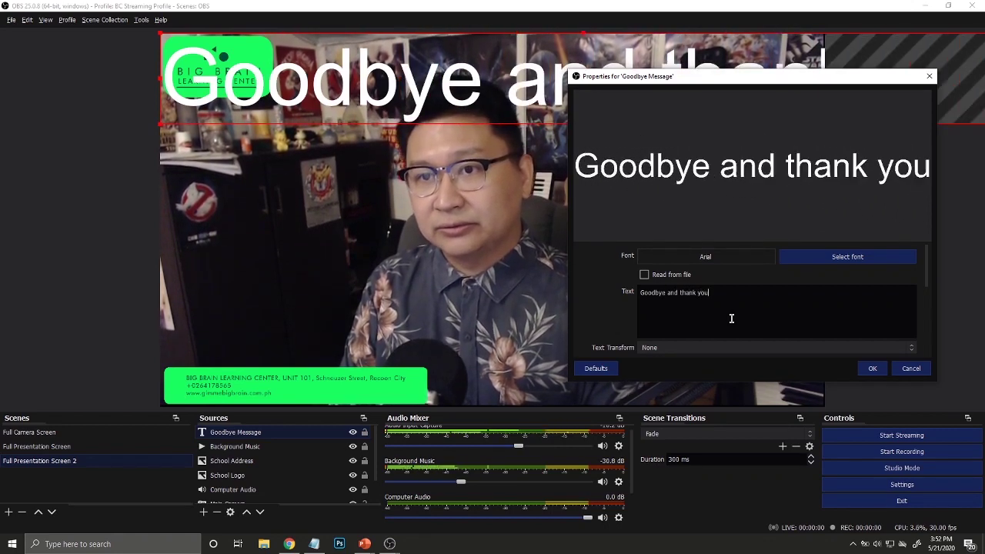
text( for watching)
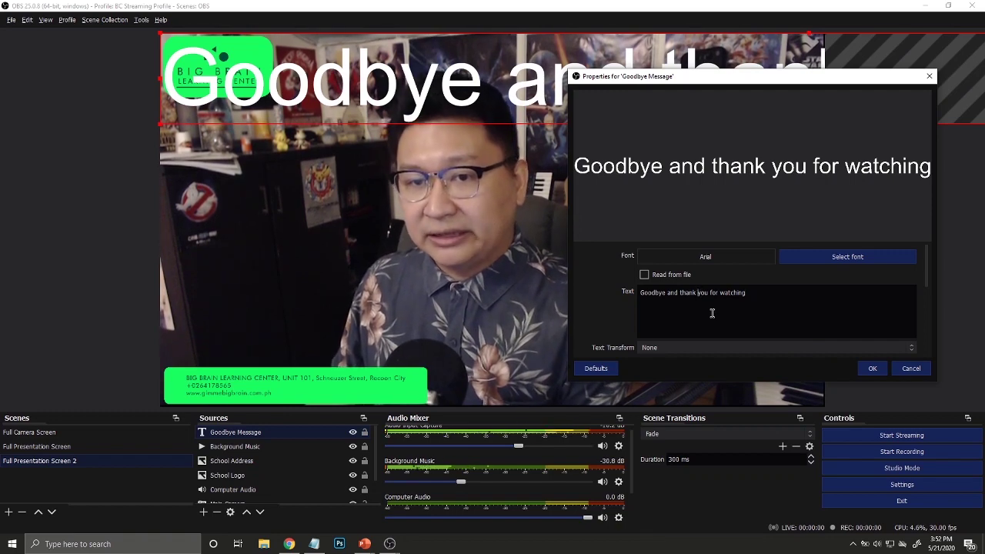
key(BackSpace)
key(Return)
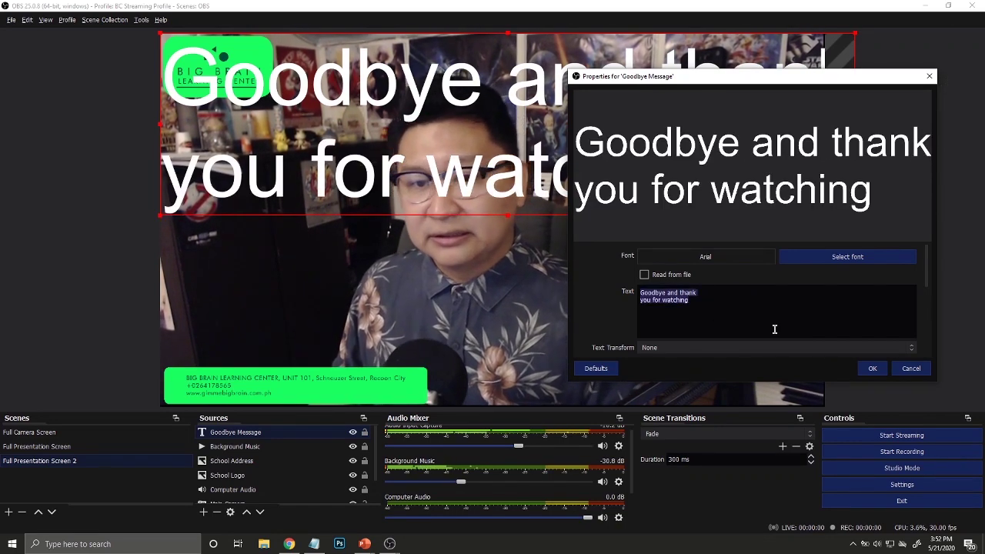
Set the Goodbye Message text alignment to Center.
scroll(774, 328, down, 5)
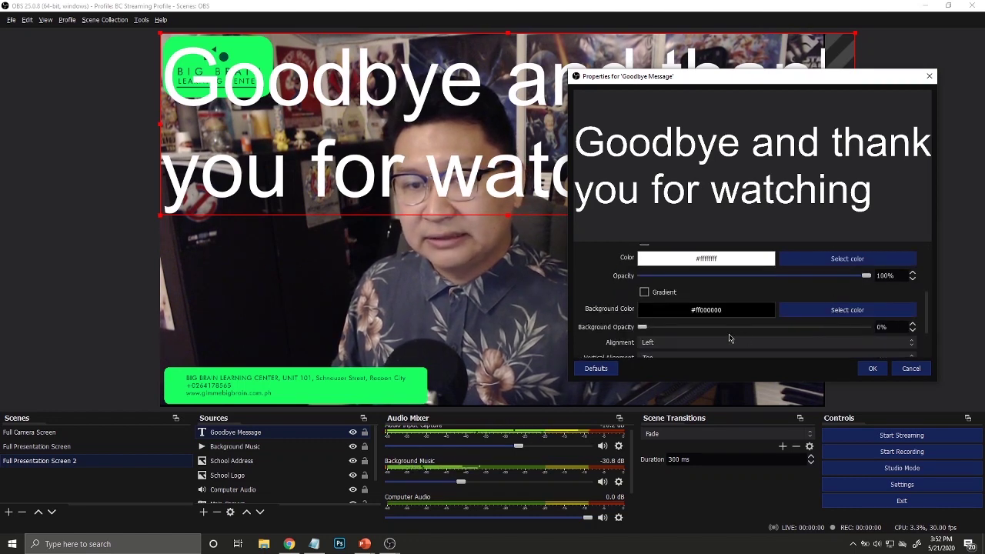
scroll(729, 339, down, 1)
click(731, 315)
click(724, 330)
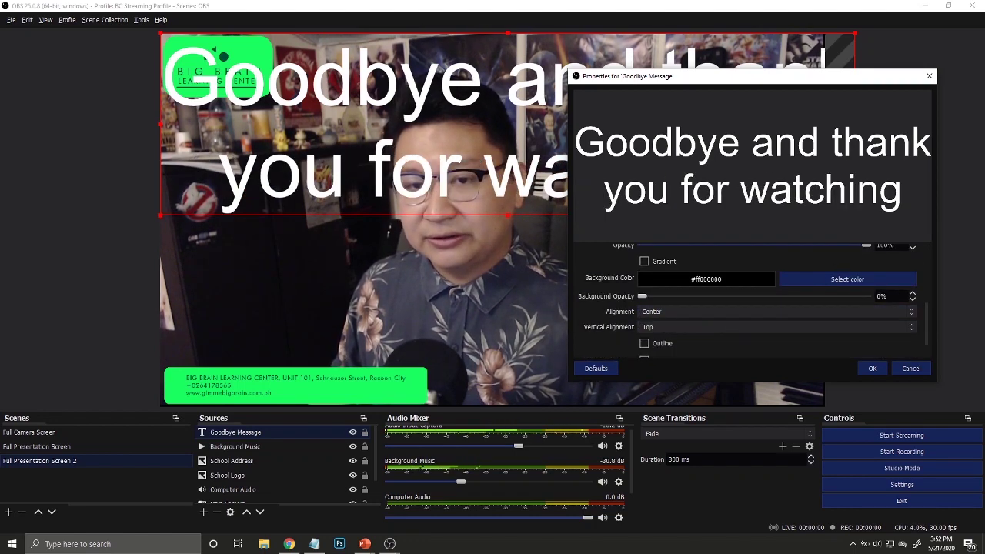
Change the Goodbye Message font to Lato Regular.
drag(934, 318, 927, 269)
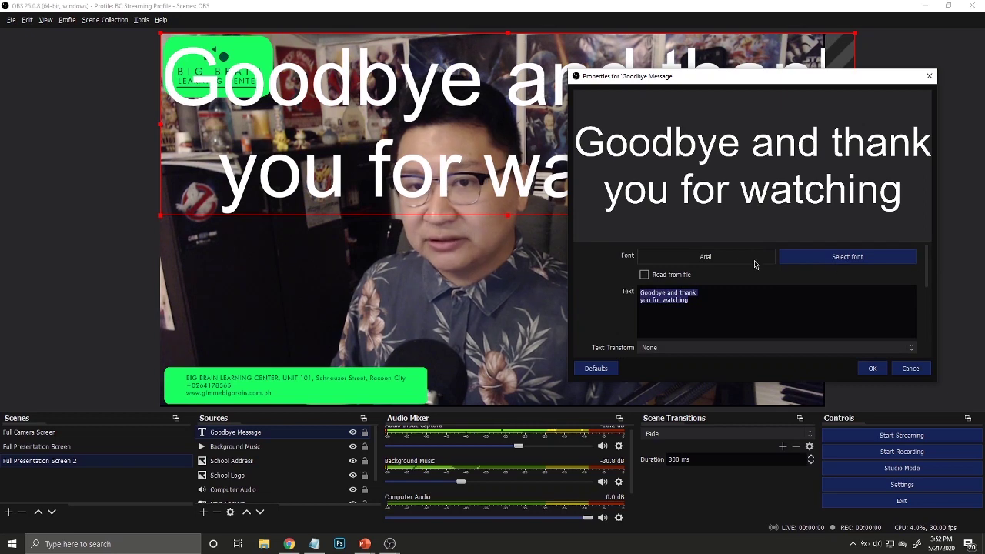
click(829, 262)
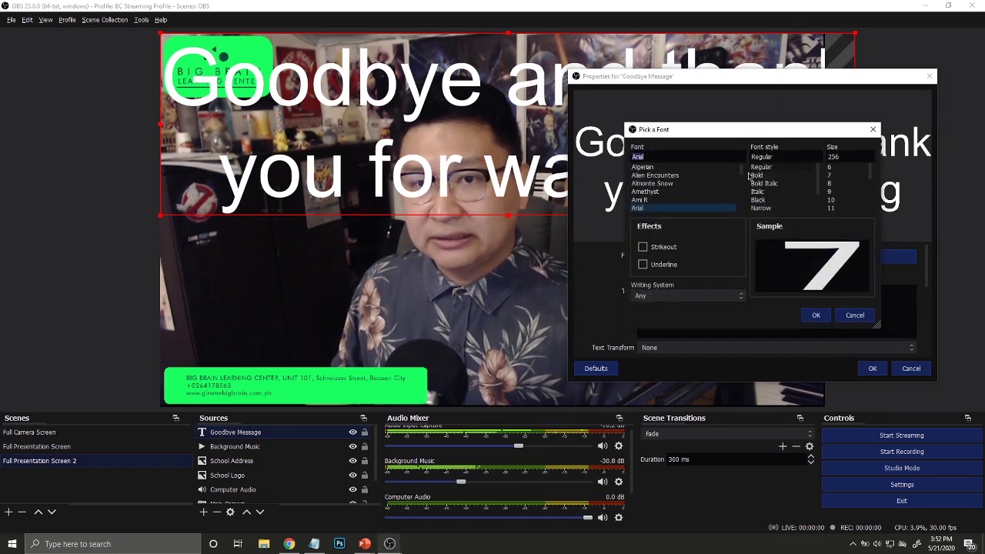
drag(743, 173, 742, 193)
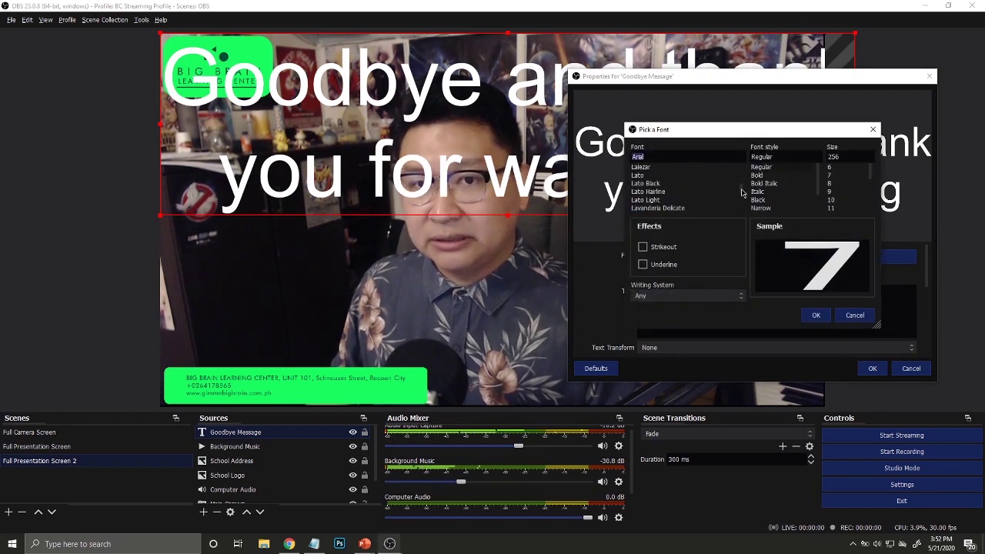
click(669, 176)
click(814, 314)
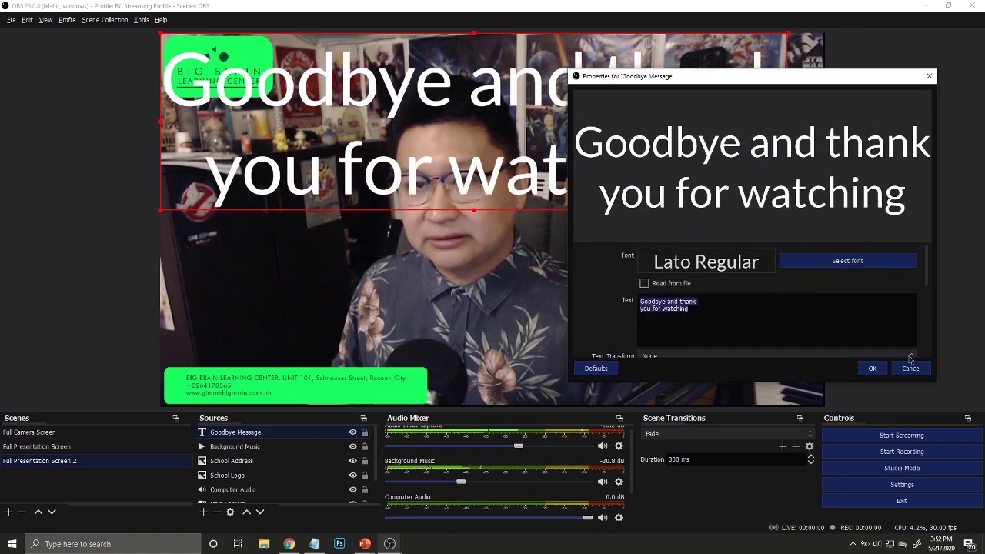
Set the message's background color to #cfb523 and its text color to yellow #ffdf3f, and accept the properties.
scroll(928, 309, down, 2)
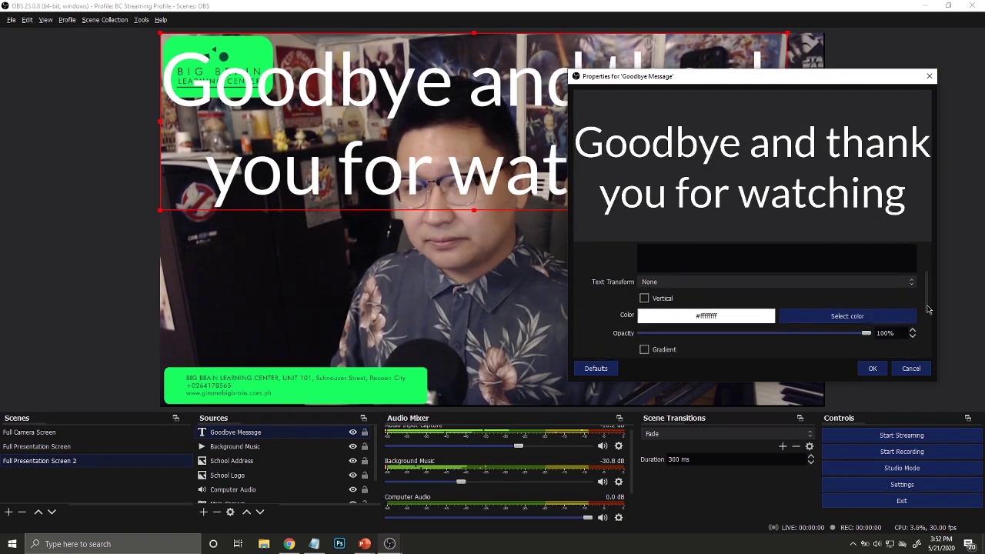
scroll(928, 309, down, 3)
click(847, 305)
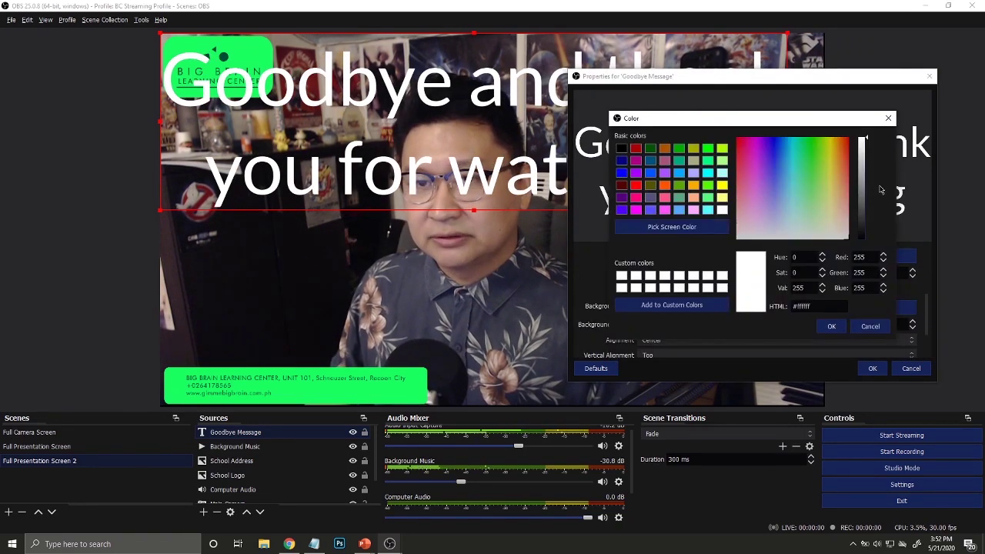
click(833, 163)
click(863, 165)
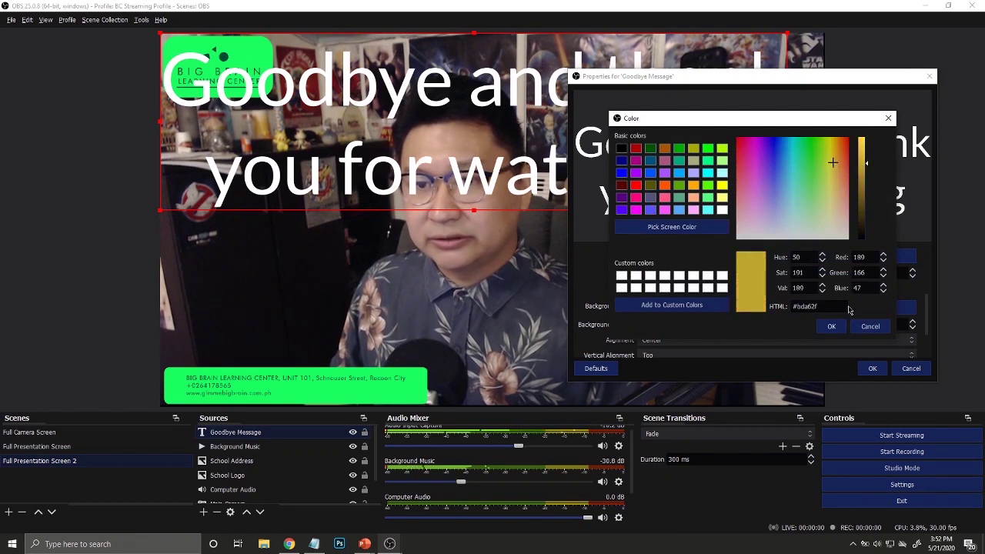
click(831, 326)
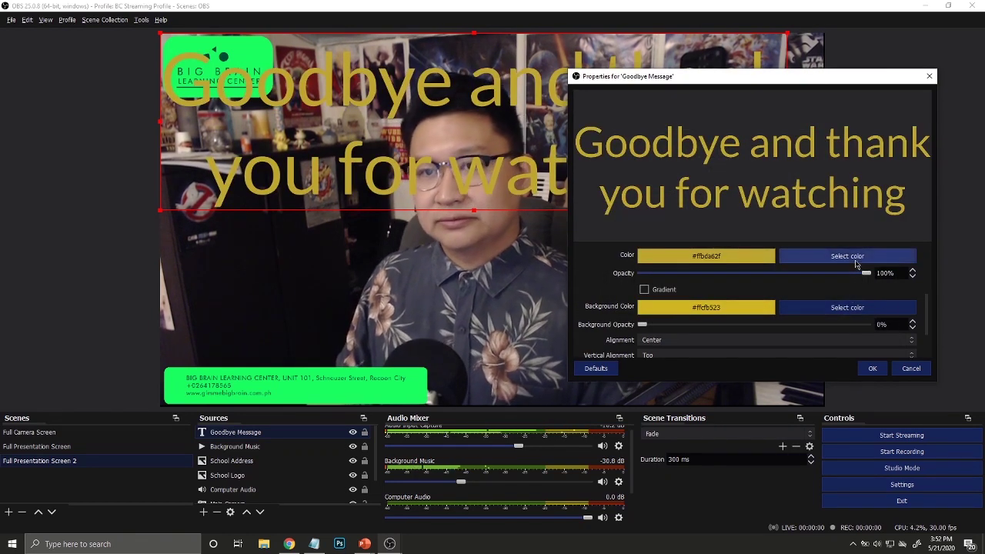
click(857, 259)
click(863, 150)
click(831, 326)
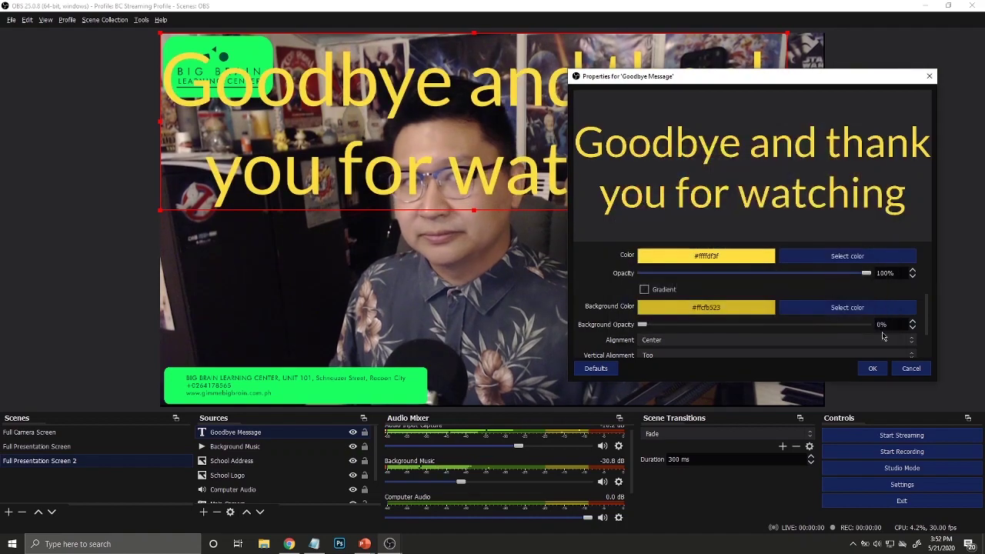
click(872, 367)
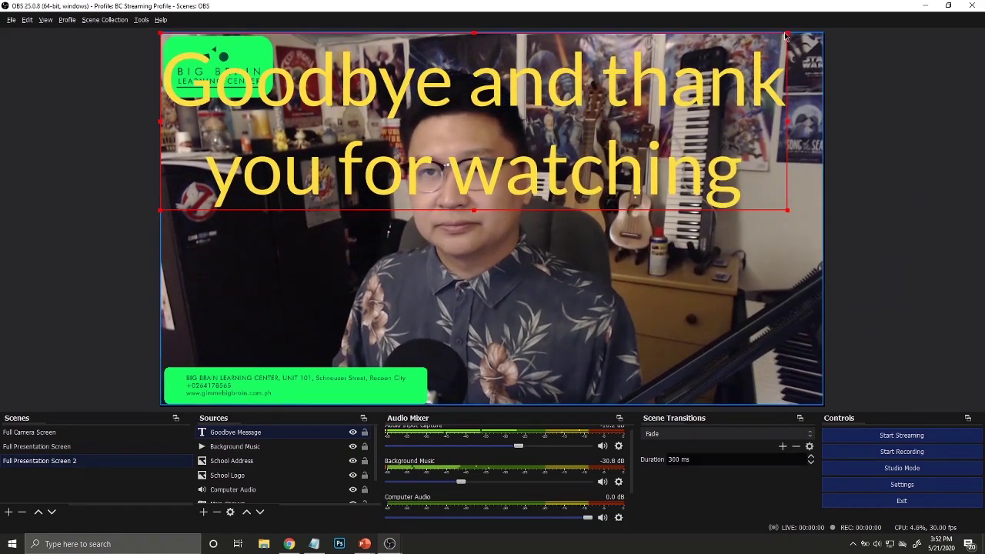
Shrink the Goodbye Message text to under half its size and place it in the lower-right corner of the canvas.
drag(785, 36, 777, 358)
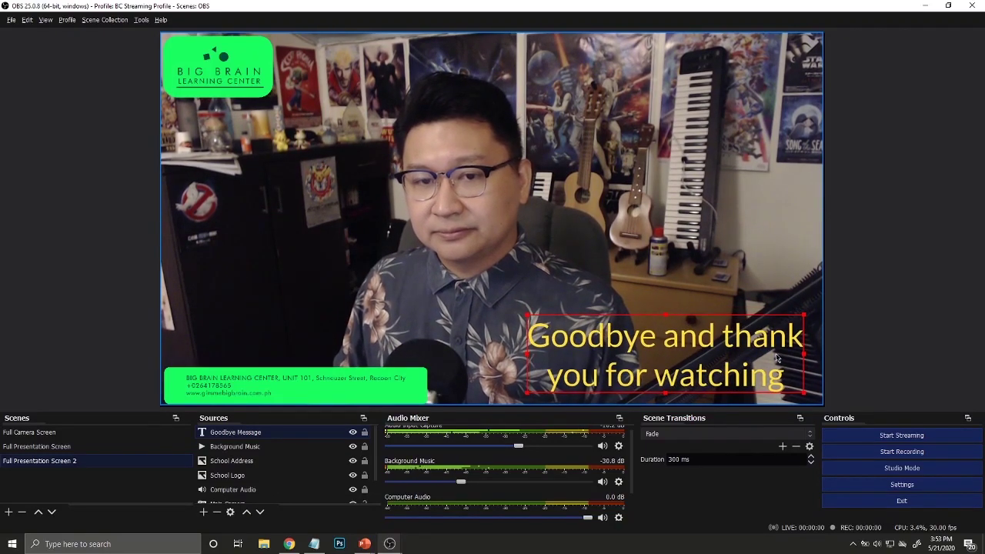
click(873, 327)
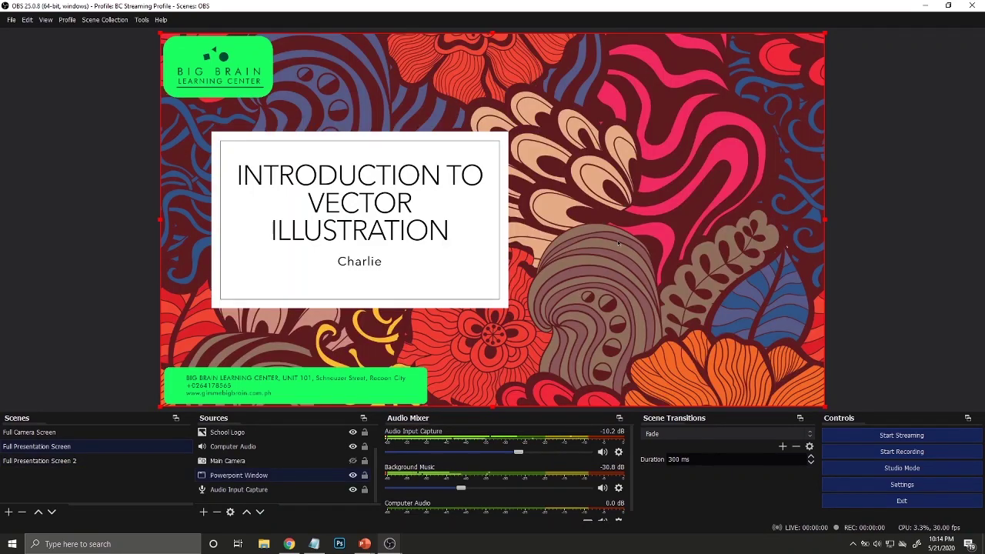
Switch to the PowerPoint Presenter View and advance the slides to check how they play in the Full Presentation Screen scene.
key(alt+Tab)
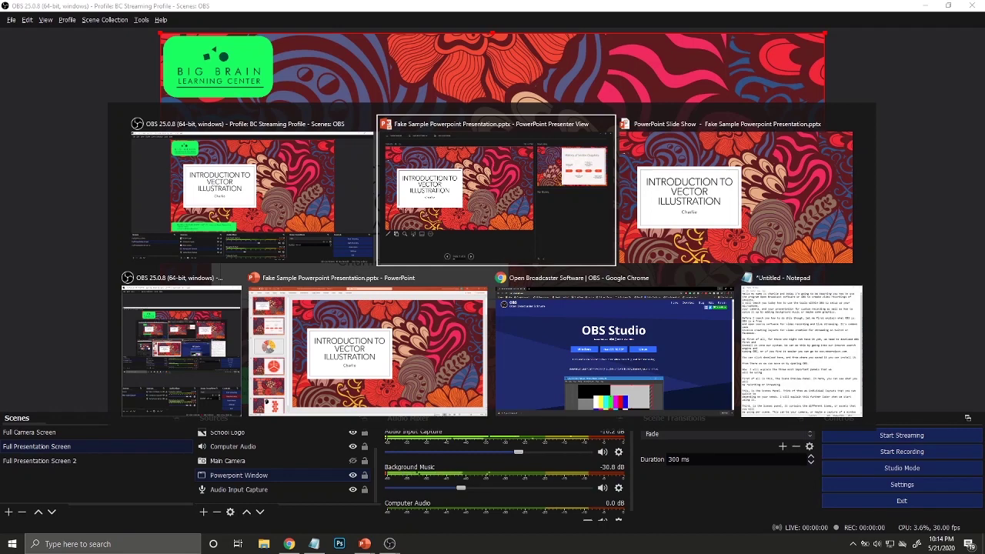
click(147, 374)
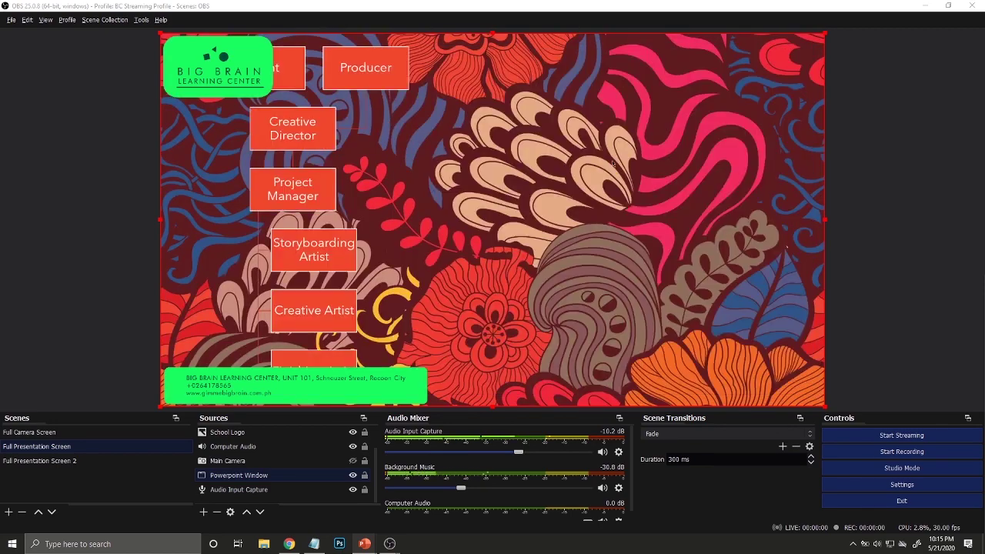
key(alt+Tab)
key(Tab)
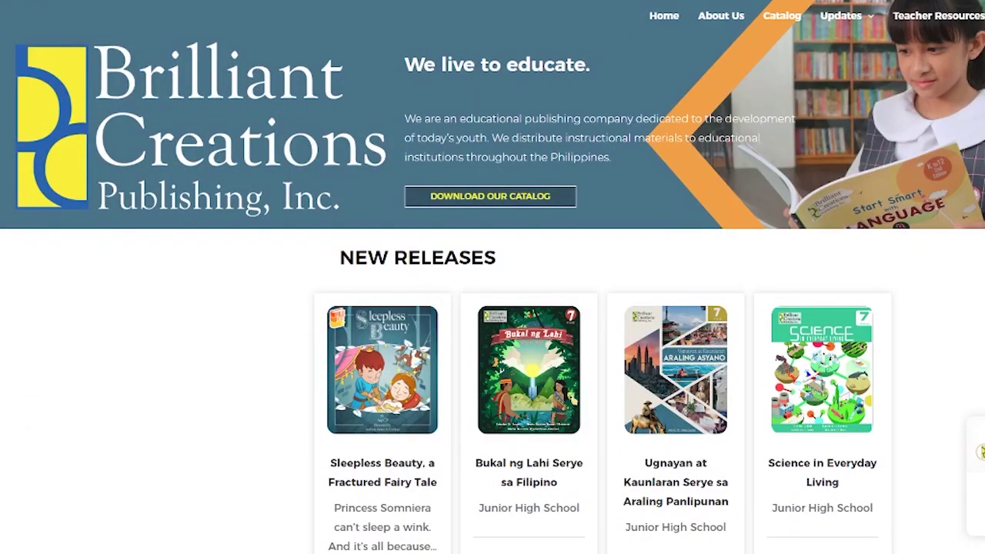
Look through the Brilliant Creations Publishing home page from New Releases down to About Us and back up.
scroll(613, 151, down, 12)
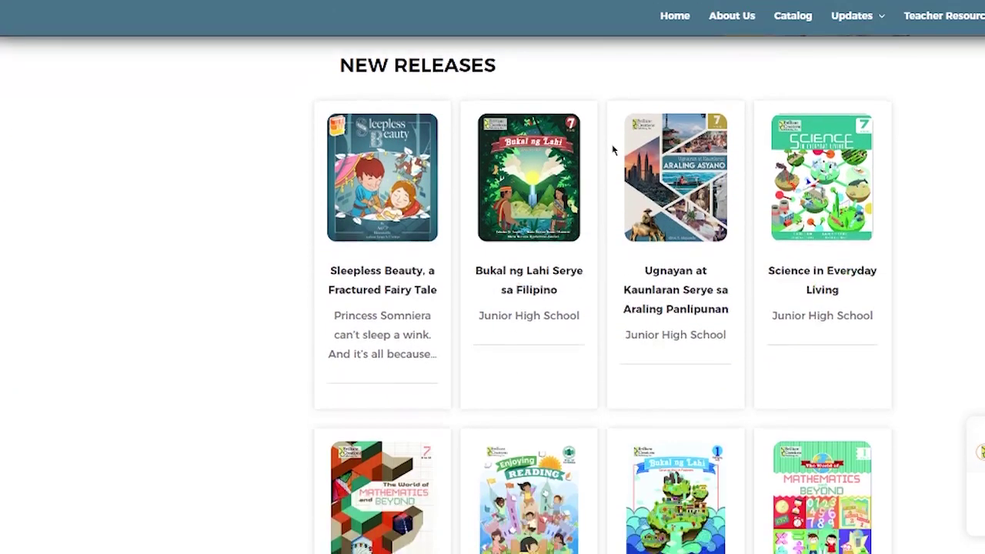
scroll(613, 152, down, 7)
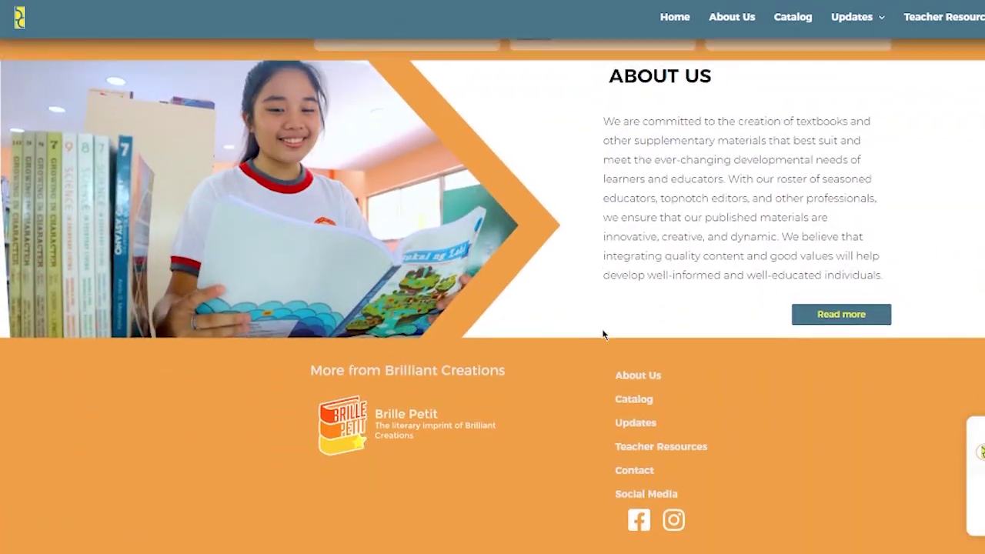
scroll(603, 334, up, 18)
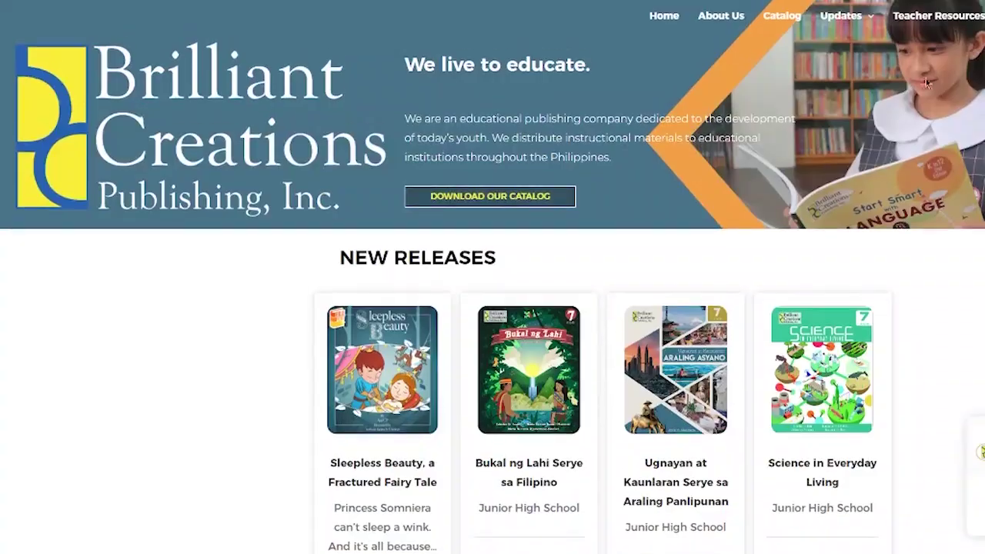